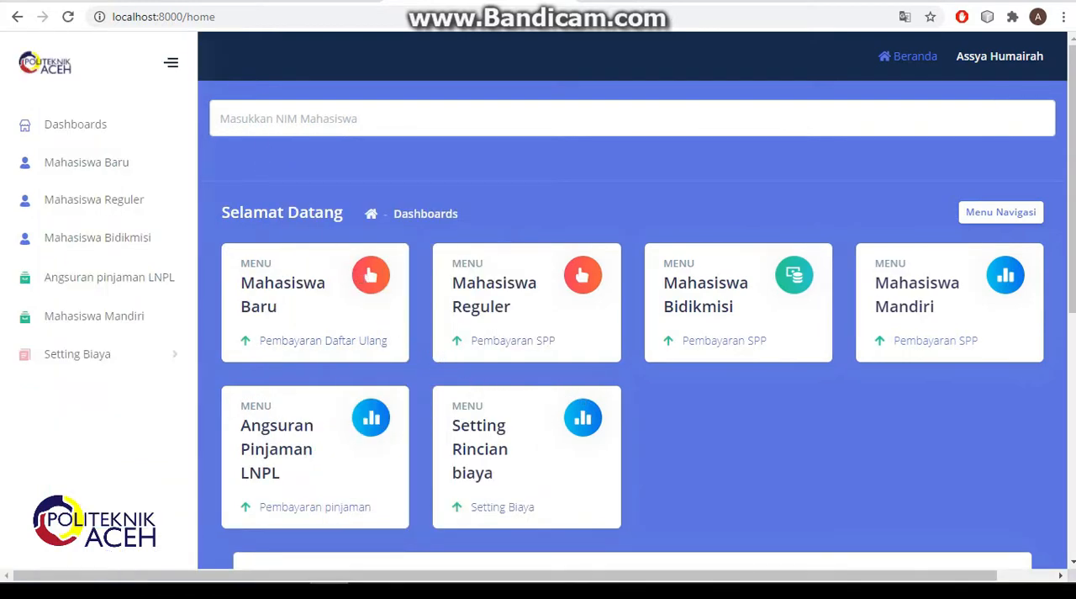
# - Search for a regular student by NIM and open the matching student's SPP installment page for review
pyautogui.click(331, 119)
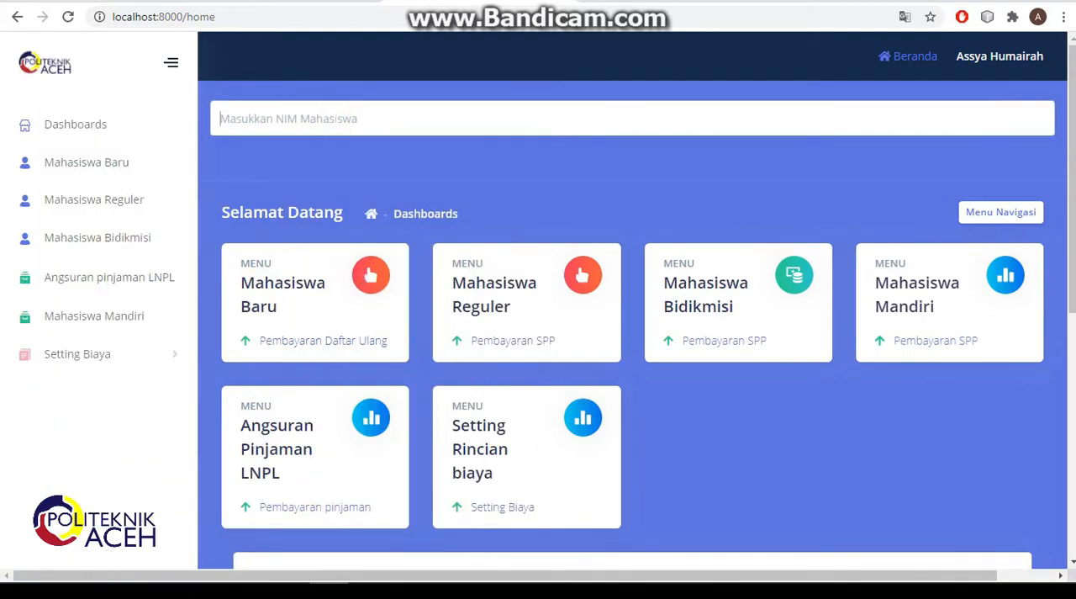
pyautogui.write('20173')
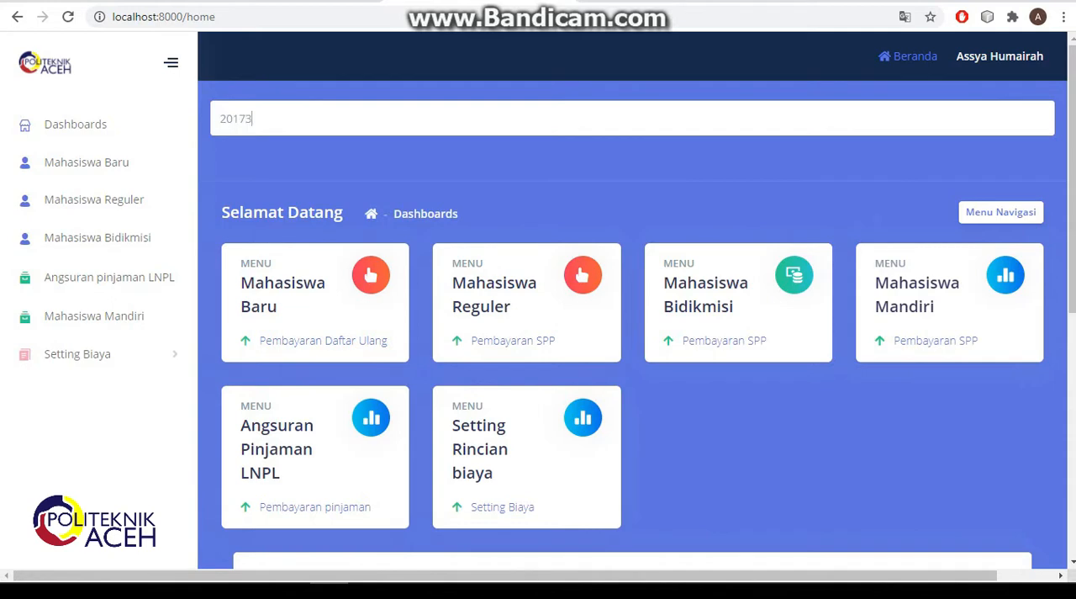
pyautogui.write('02001')
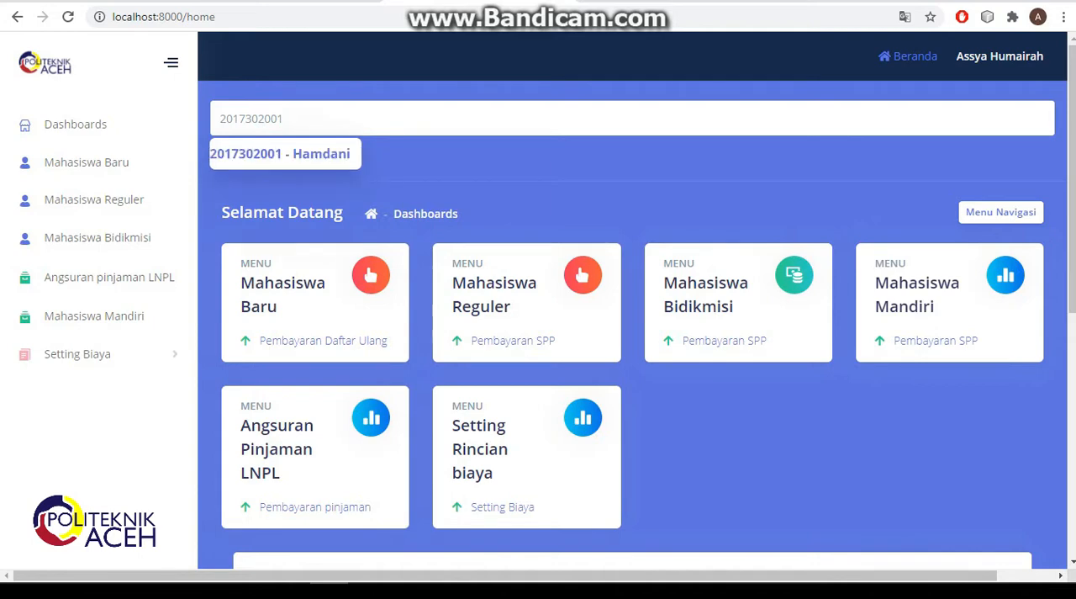
pyautogui.click(316, 154)
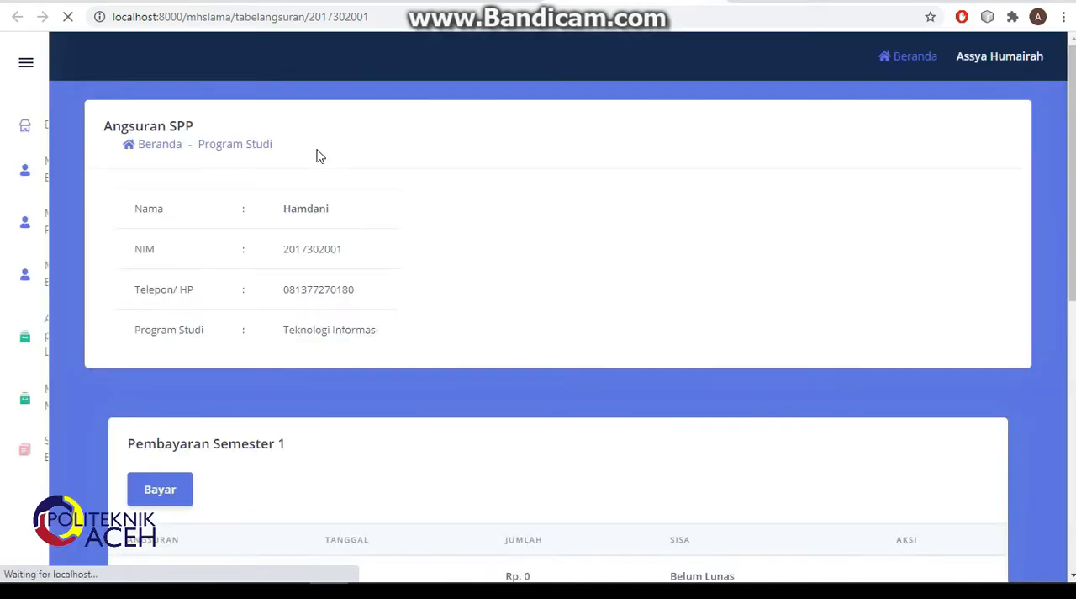
pyautogui.scroll(-5, 404, 253)
pyautogui.scroll(5, 404, 253)
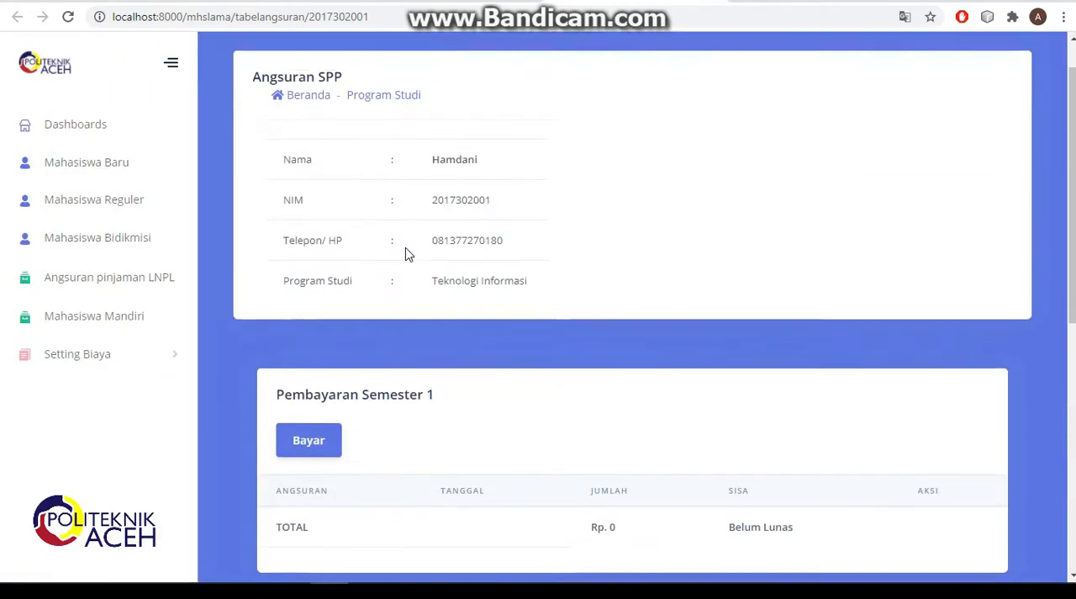
# - Return to the dashboard and open the re-registration payment page of the first student listed under Mahasiswa Baru
pyautogui.click(297, 149)
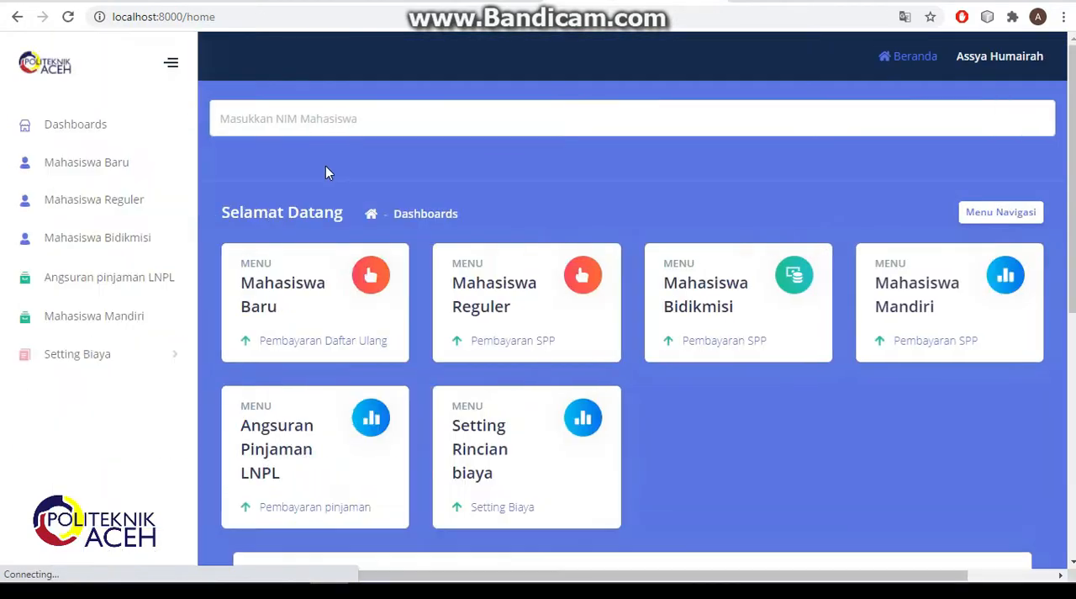
pyautogui.scroll(-5, 627, 479)
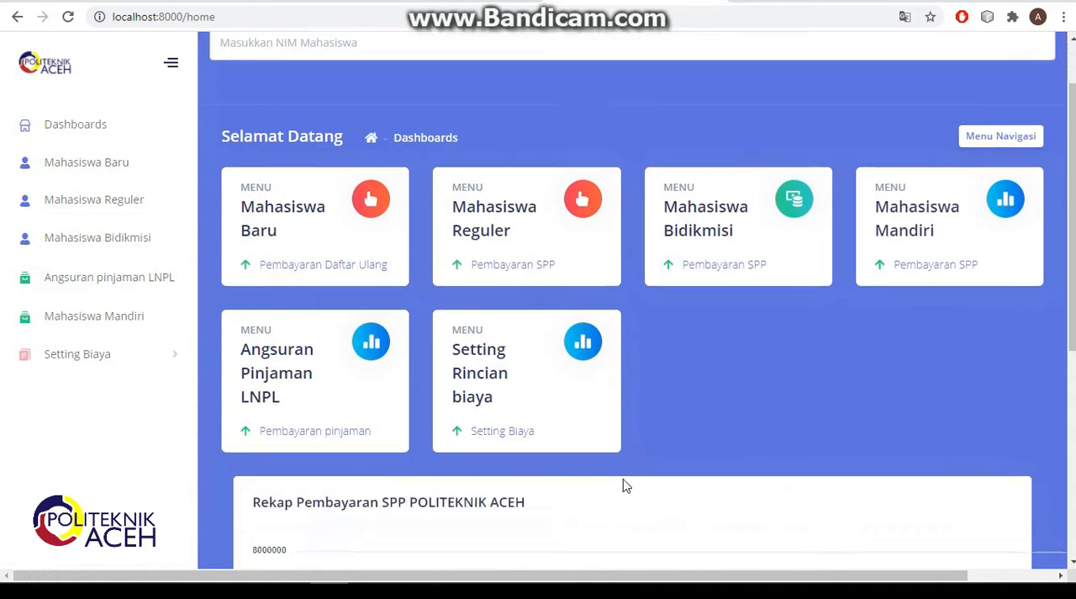
pyautogui.scroll(5, 624, 479)
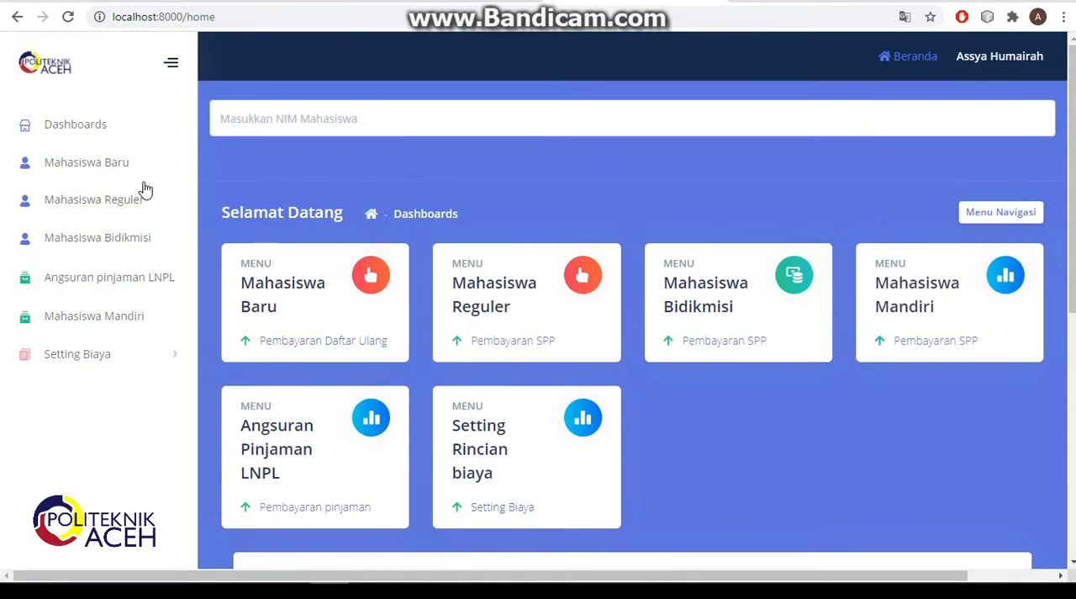
pyautogui.click(115, 164)
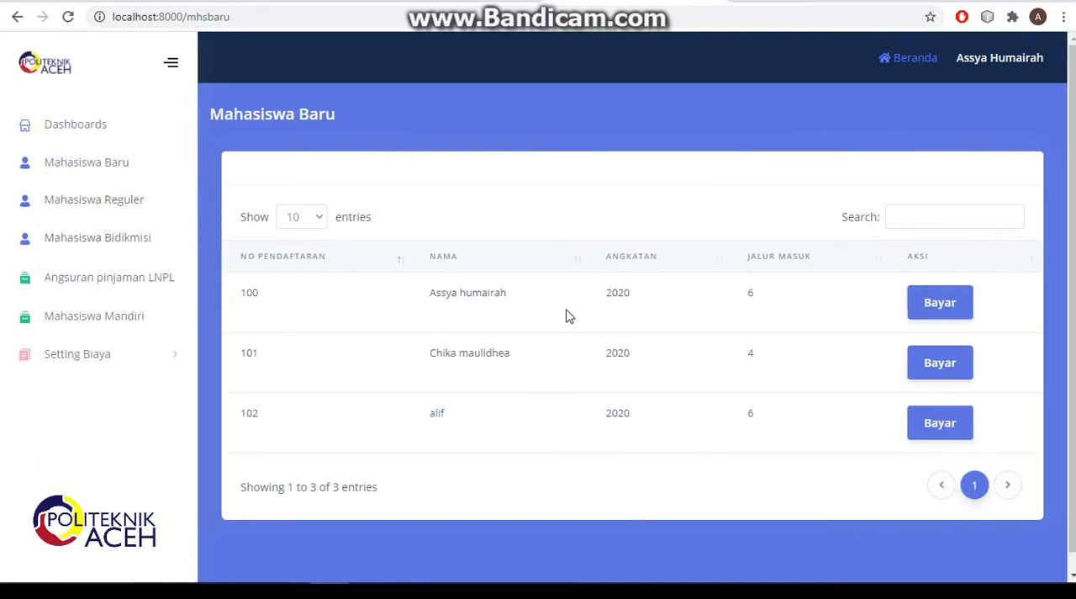
pyautogui.click(932, 313)
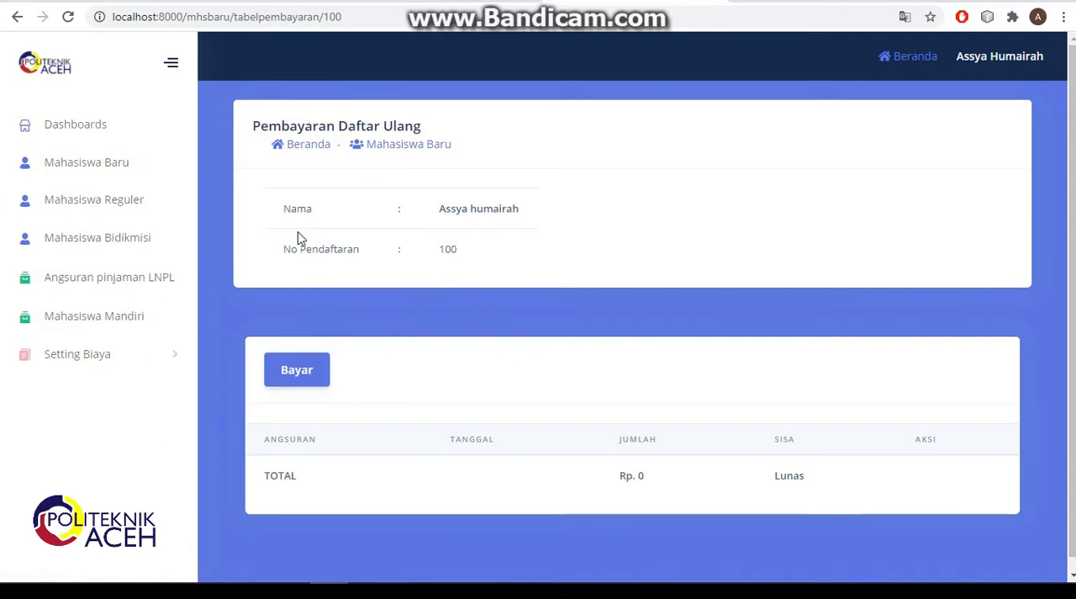
# - Record and save a payment of 2000000 with description pembayaran daftar ulang, dated 09/07/2020
pyautogui.click(319, 375)
pyautogui.click(419, 215)
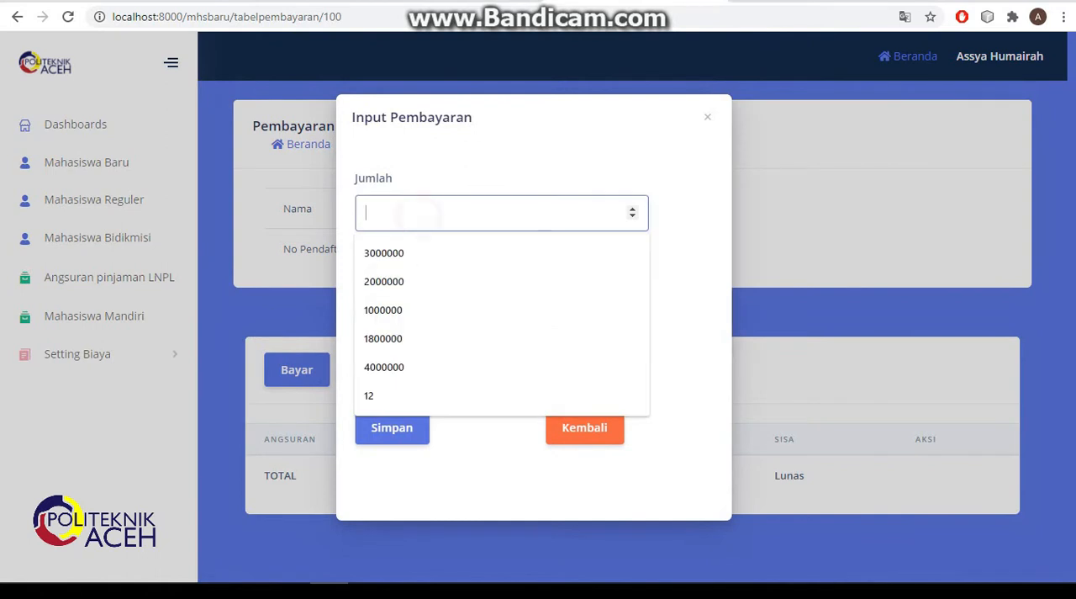
pyautogui.click(412, 283)
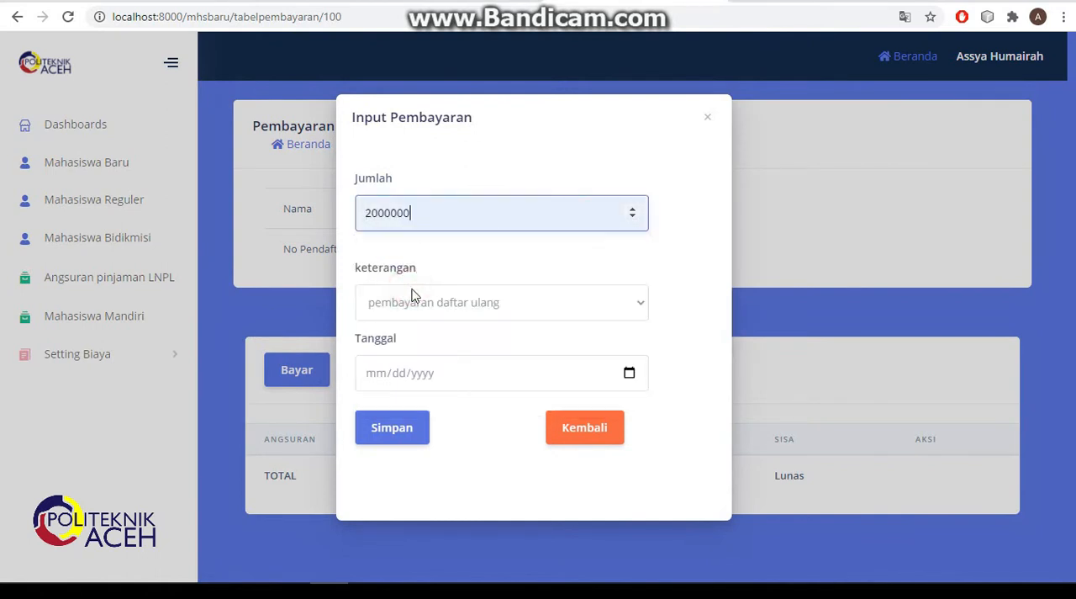
pyautogui.click(528, 312)
pyautogui.click(524, 330)
pyautogui.click(629, 372)
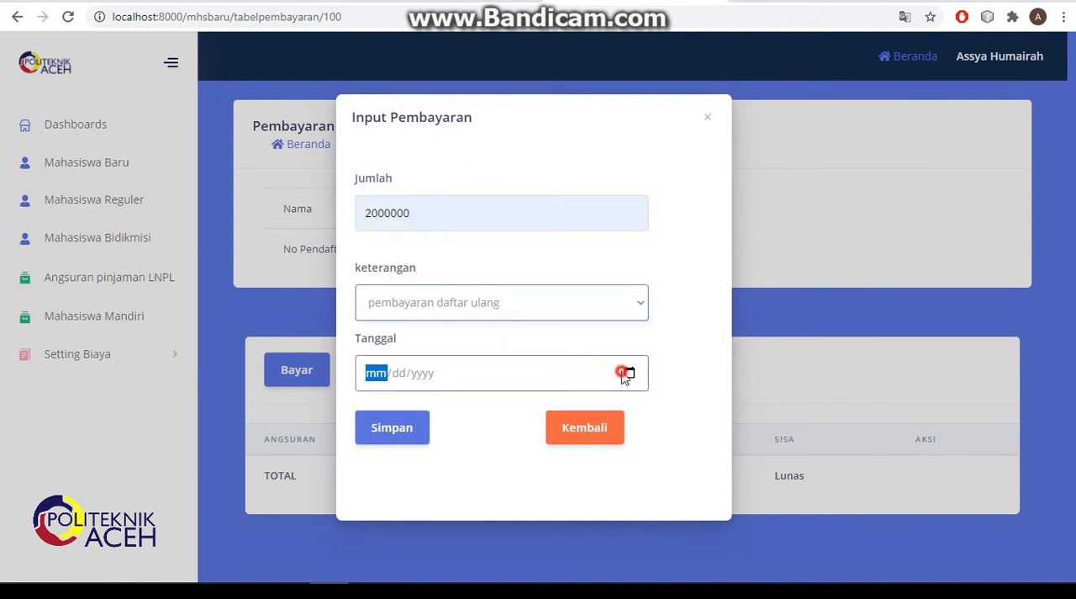
pyautogui.click(396, 226)
pyautogui.click(418, 426)
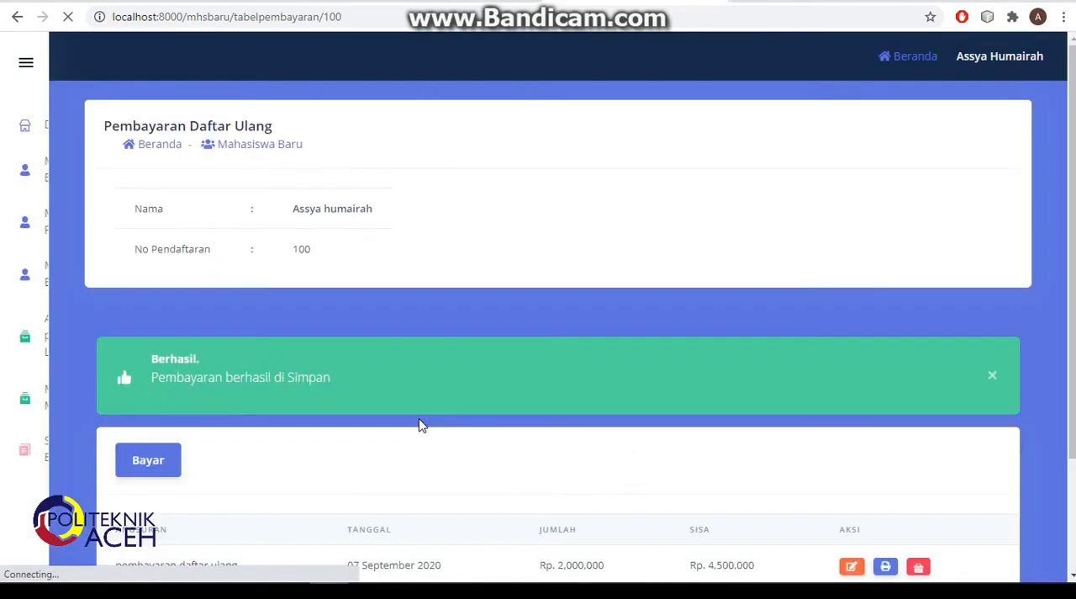
# - Edit the saved pembayaran daftar ulang entry and set its amount to 3000000
pyautogui.scroll(-2, 436, 387)
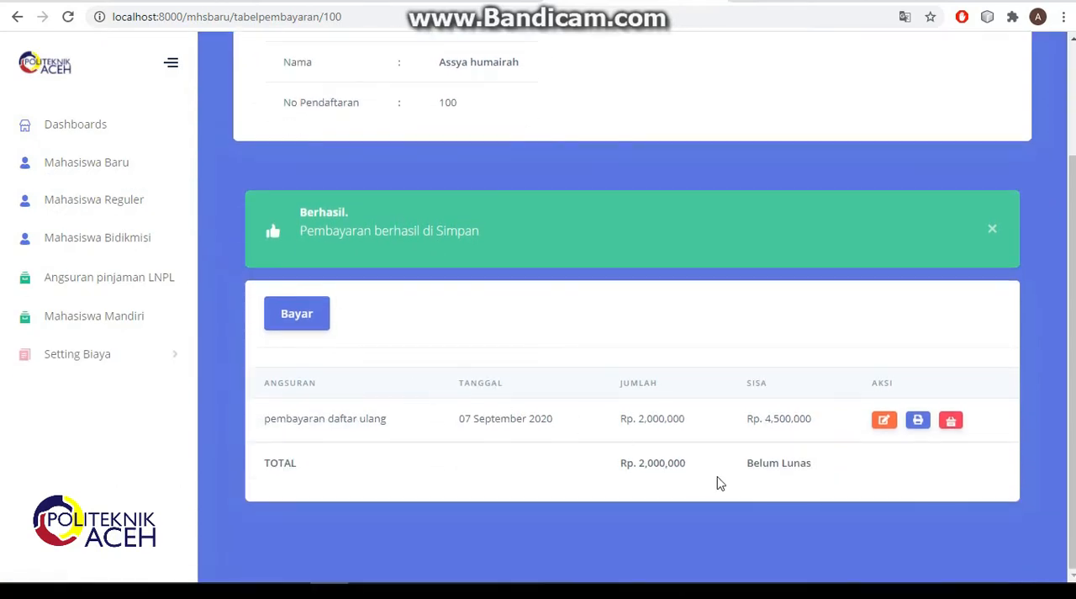
pyautogui.click(880, 423)
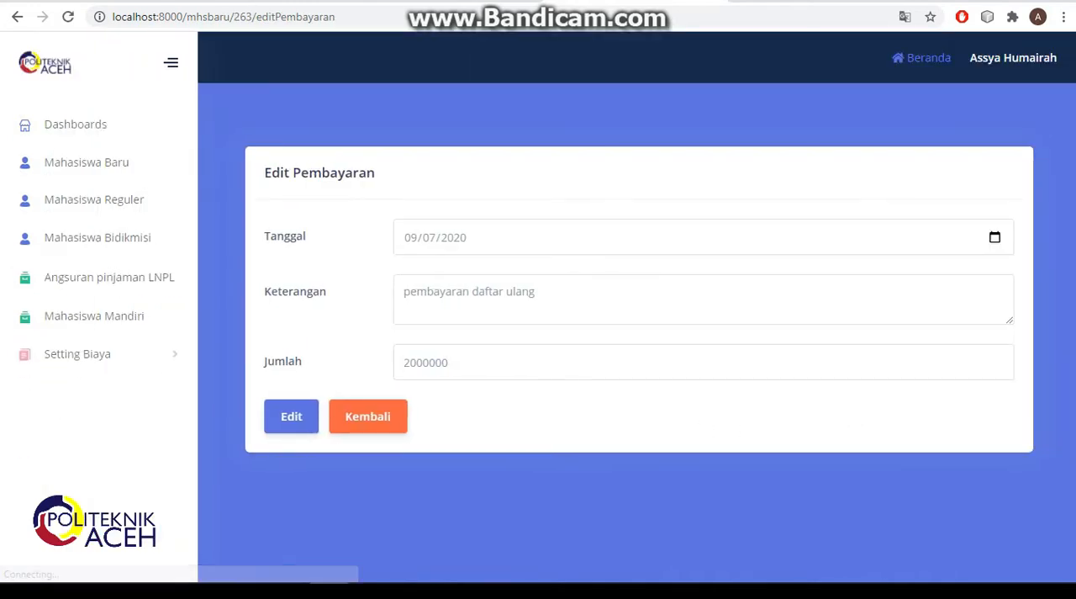
pyautogui.click(407, 362)
pyautogui.press('BackSpace')
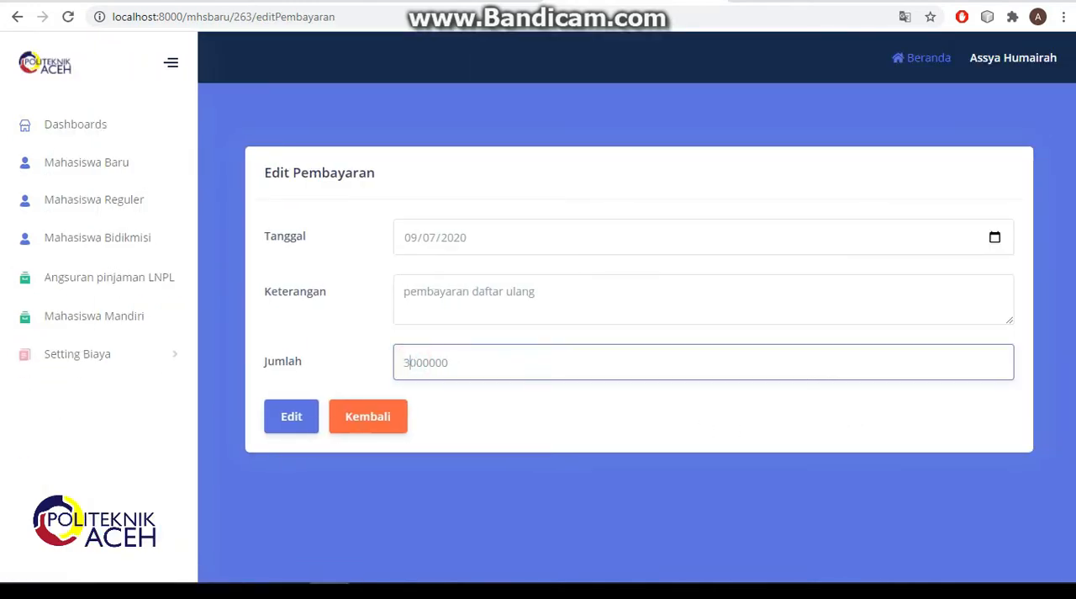
pyautogui.click(286, 428)
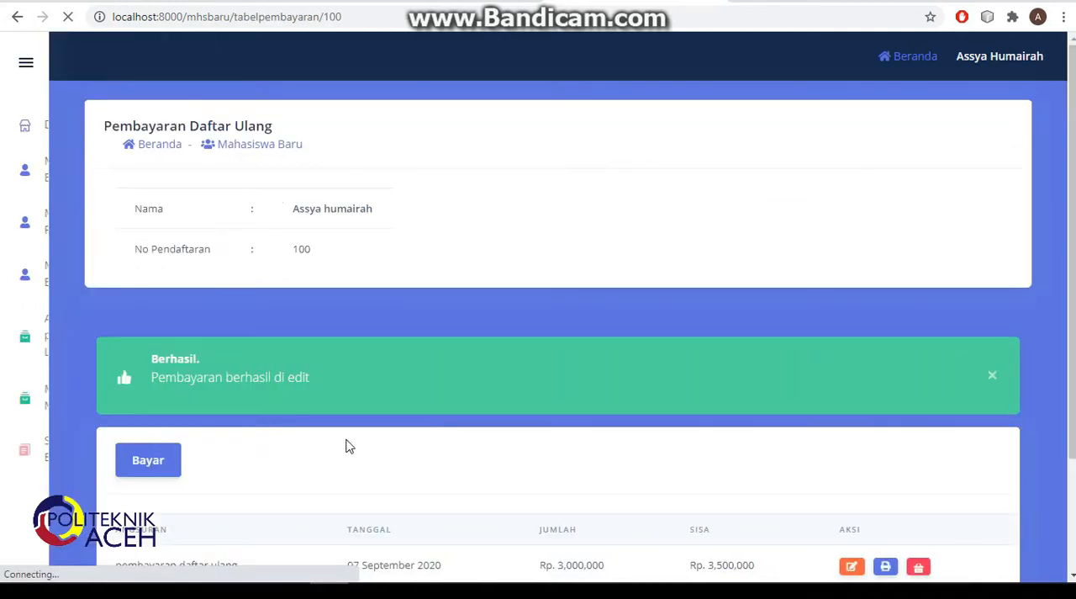
# - Generate the payment's printable receipt, cancel the print dialog, and return to the refreshed payment page
pyautogui.scroll(-1, 539, 475)
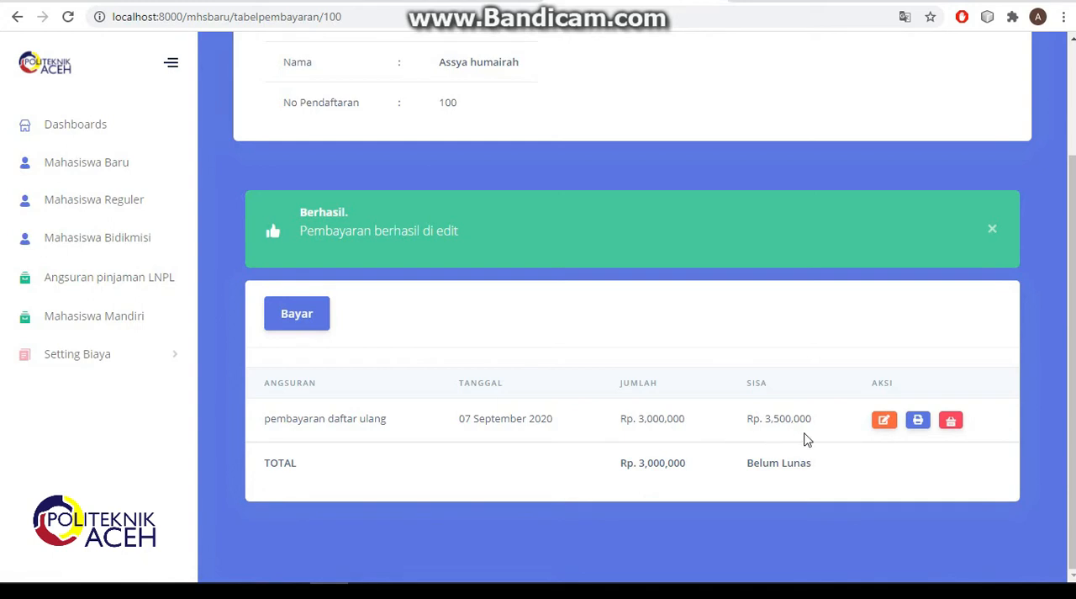
pyautogui.click(919, 420)
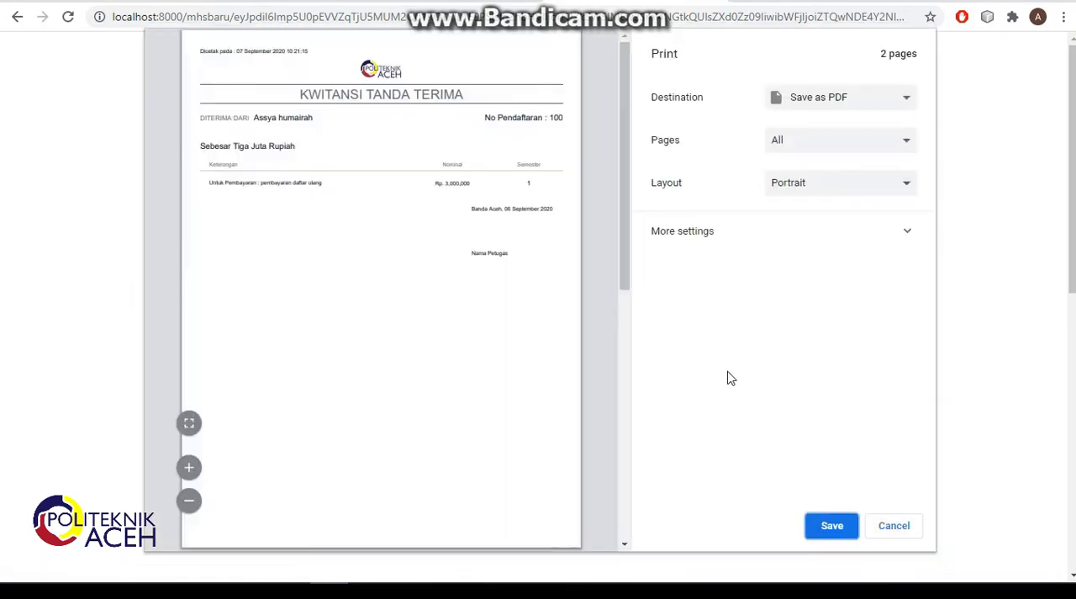
pyautogui.click(891, 527)
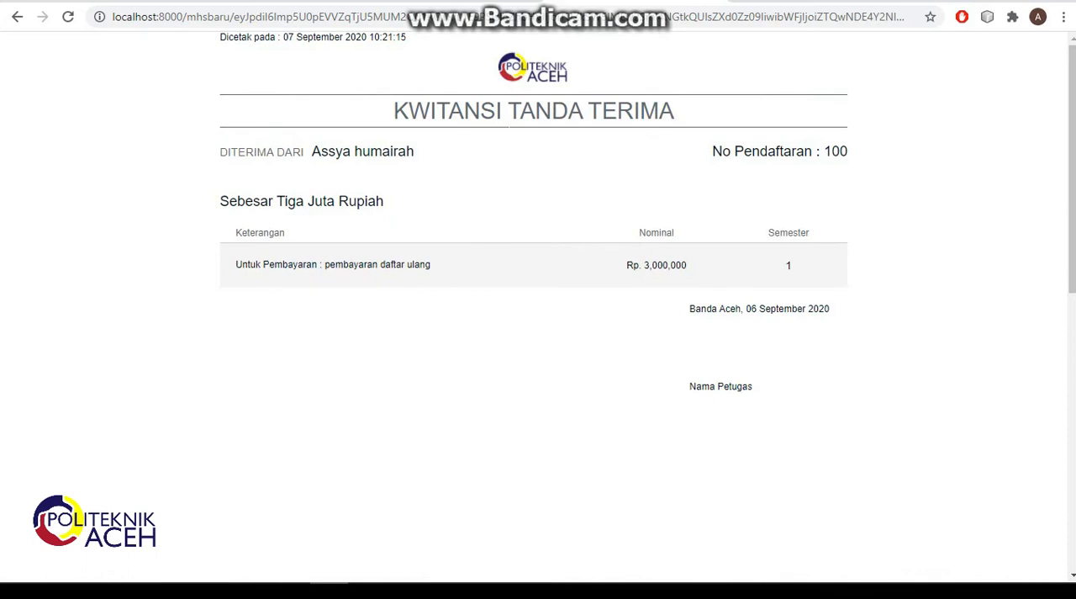
pyautogui.click(16, 17)
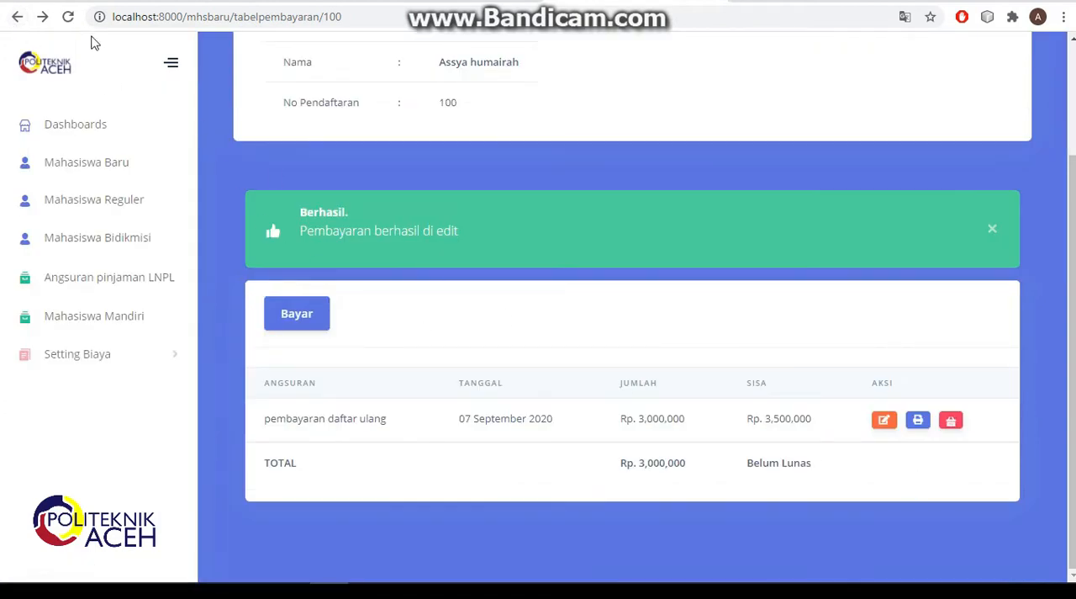
pyautogui.click(68, 17)
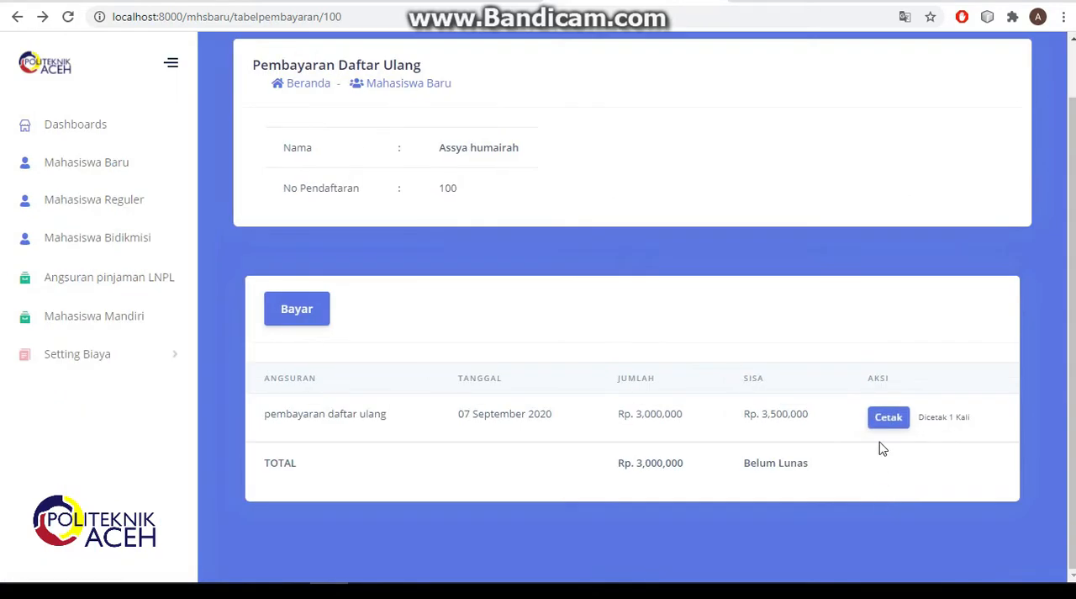
# - Open the SPP installment page of the first Mahasiswa Reguler student in the Teknologi Informasi program
pyautogui.click(62, 204)
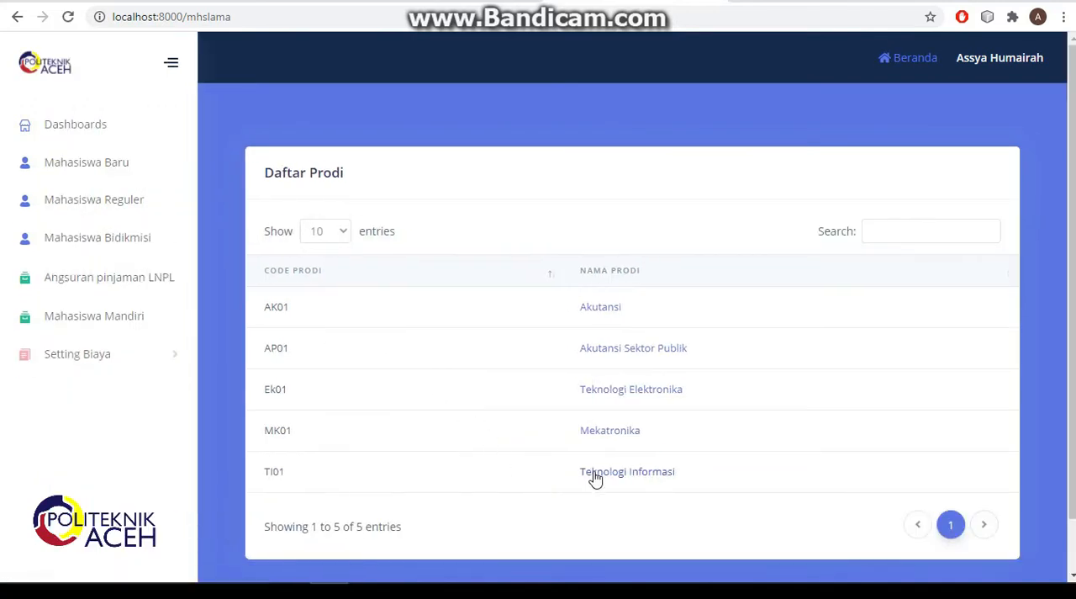
pyautogui.click(594, 476)
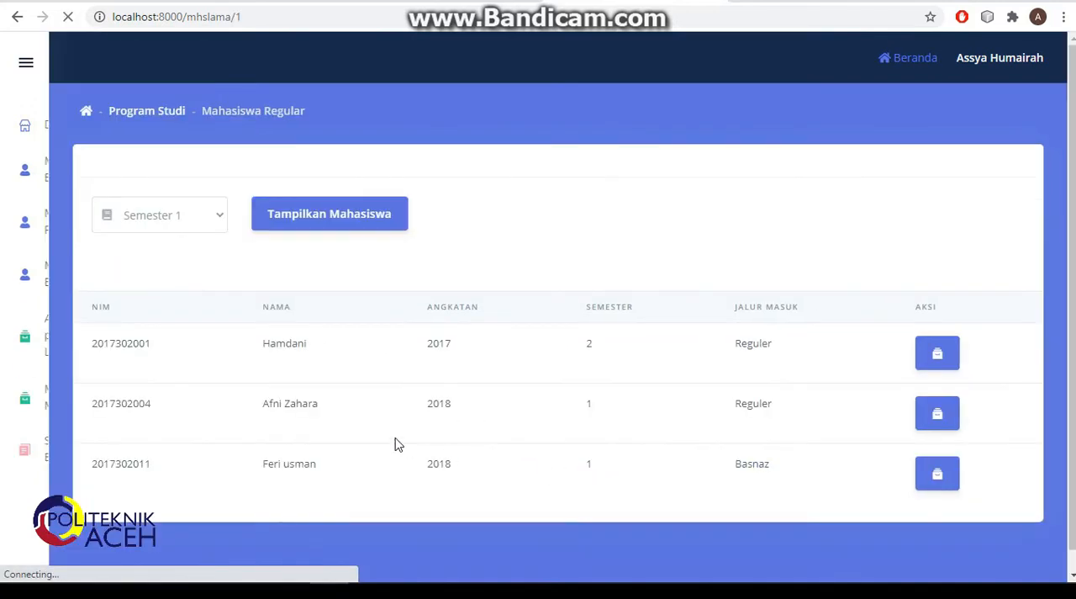
pyautogui.click(948, 389)
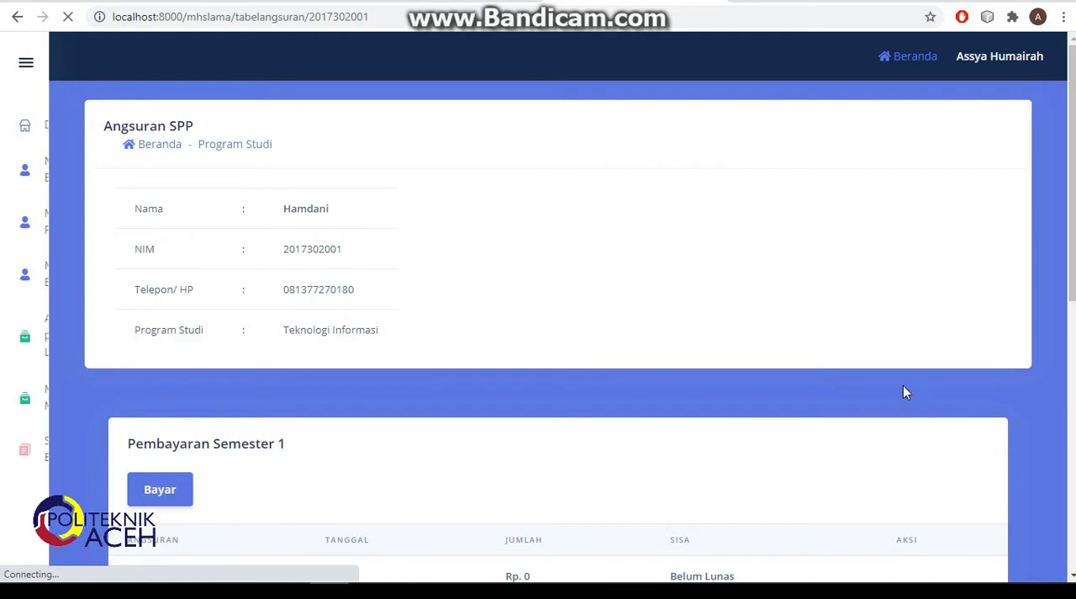
pyautogui.scroll(-3, 625, 392)
pyautogui.scroll(3, 605, 373)
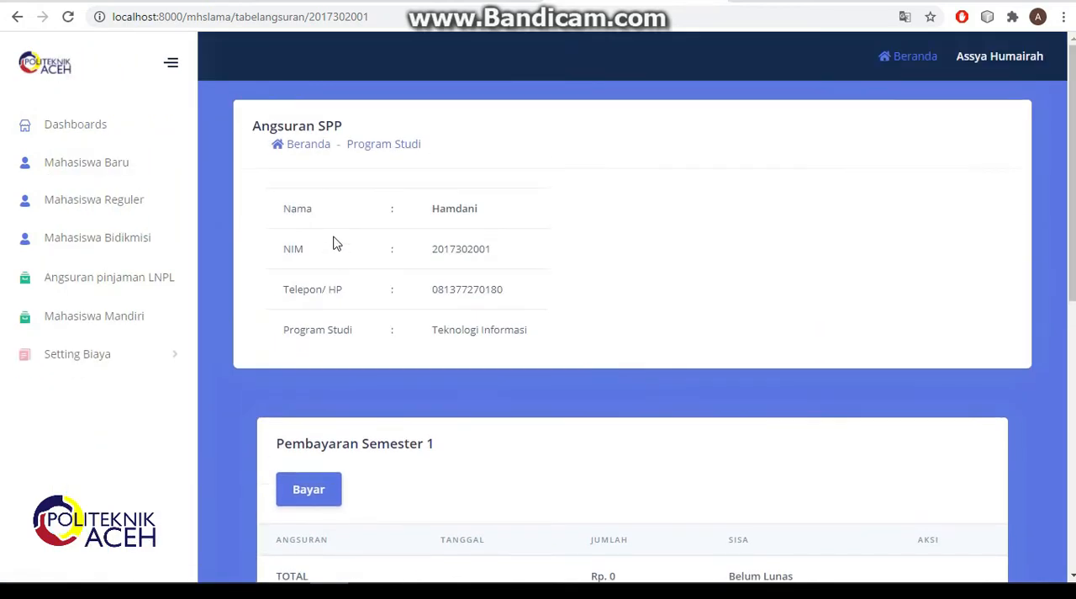
# - Record and save a Semester 1 SPP payment of 2000000 as Angsuran Ke 1, dated 09/07/2020
pyautogui.scroll(-3, 469, 356)
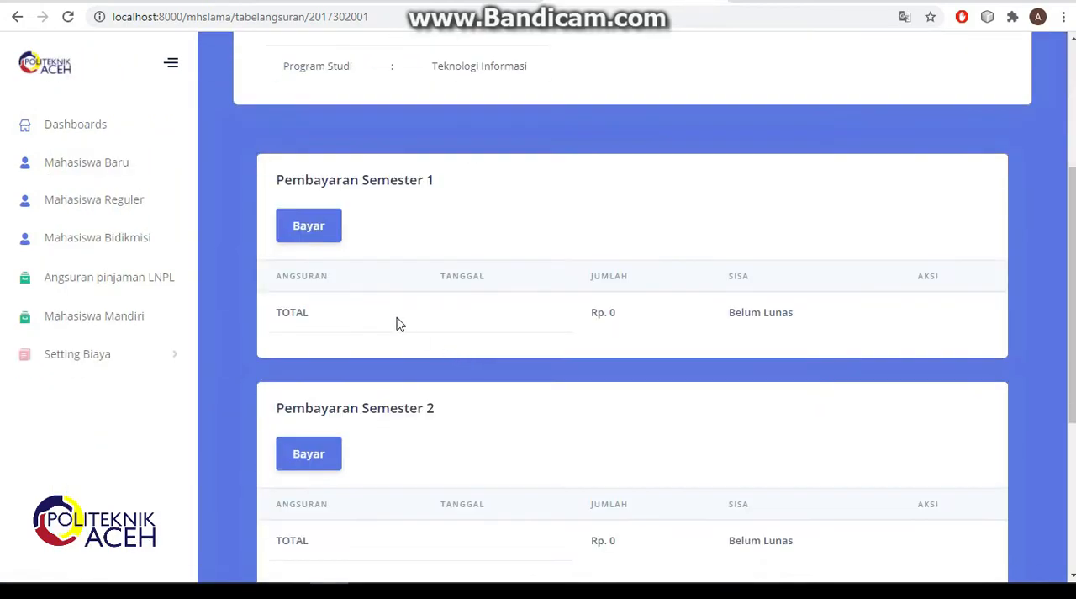
pyautogui.click(319, 242)
pyautogui.click(374, 195)
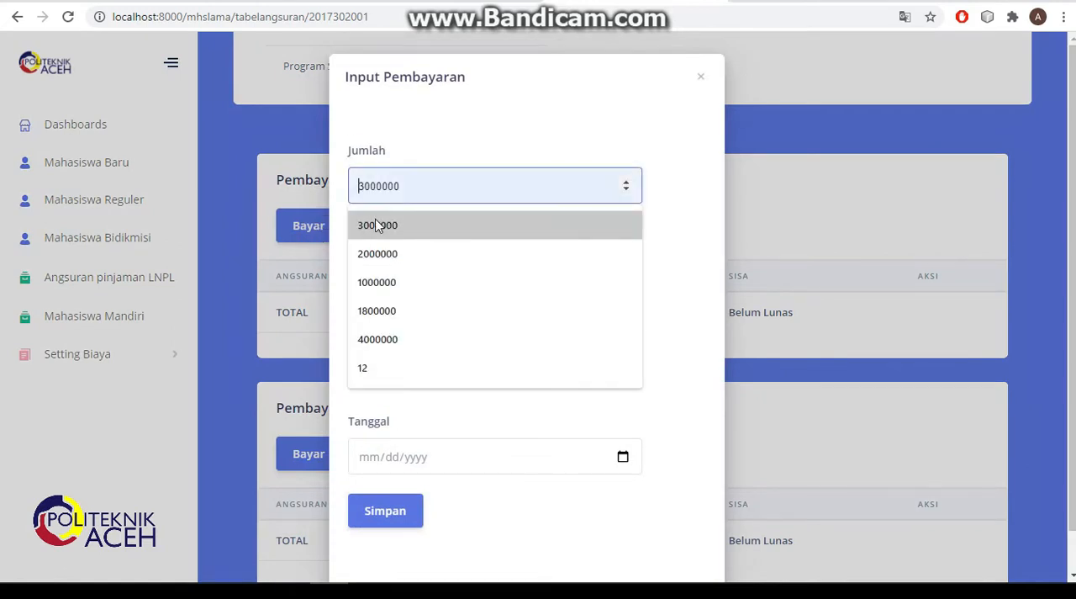
pyautogui.click(380, 250)
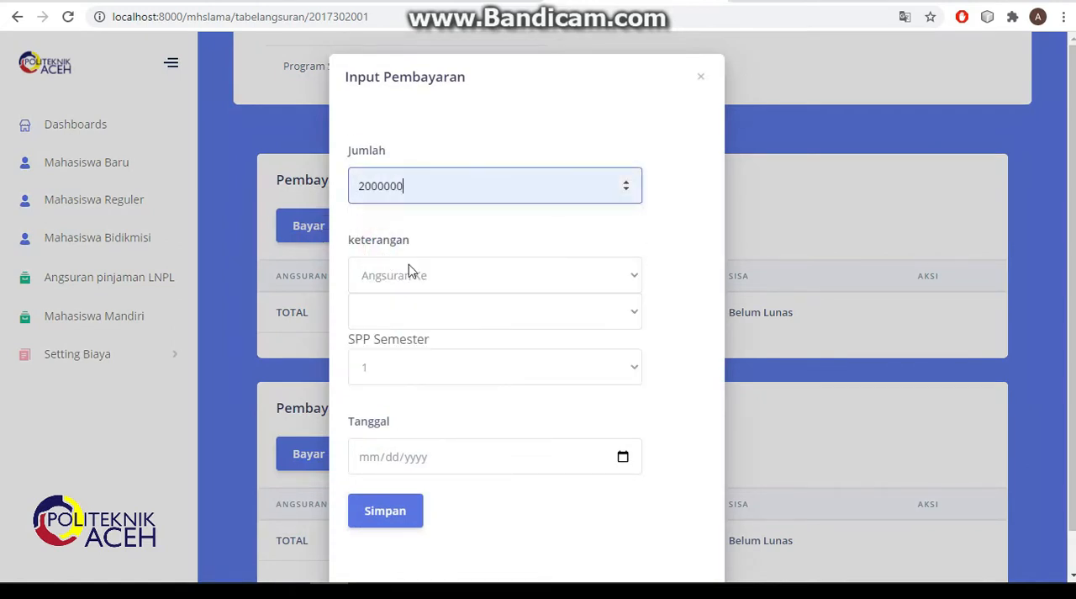
pyautogui.click(599, 314)
pyautogui.click(504, 348)
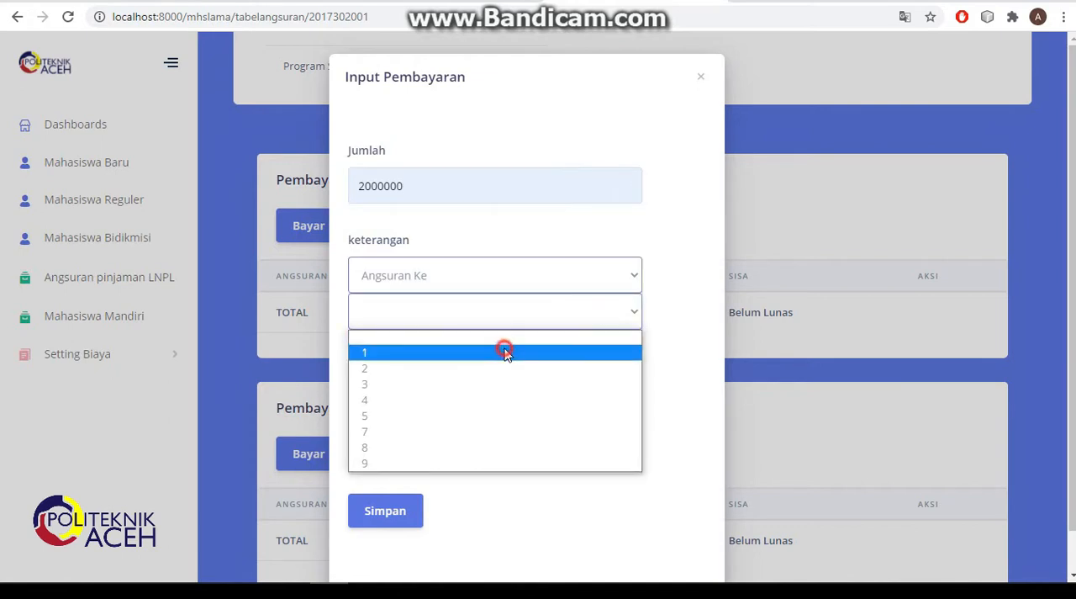
pyautogui.click(570, 364)
pyautogui.click(480, 392)
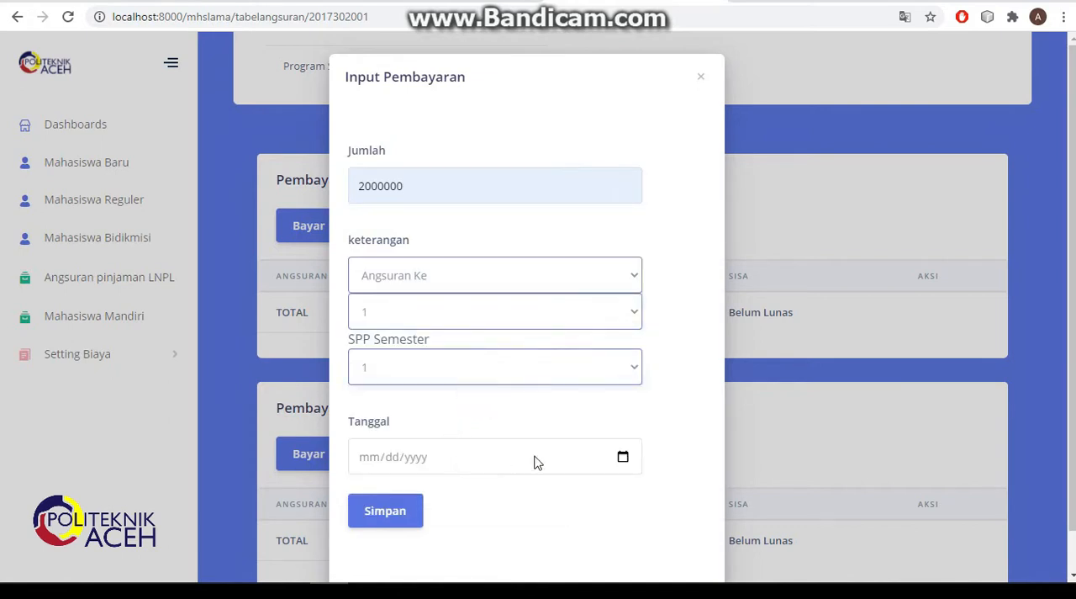
pyautogui.click(622, 459)
pyautogui.click(389, 306)
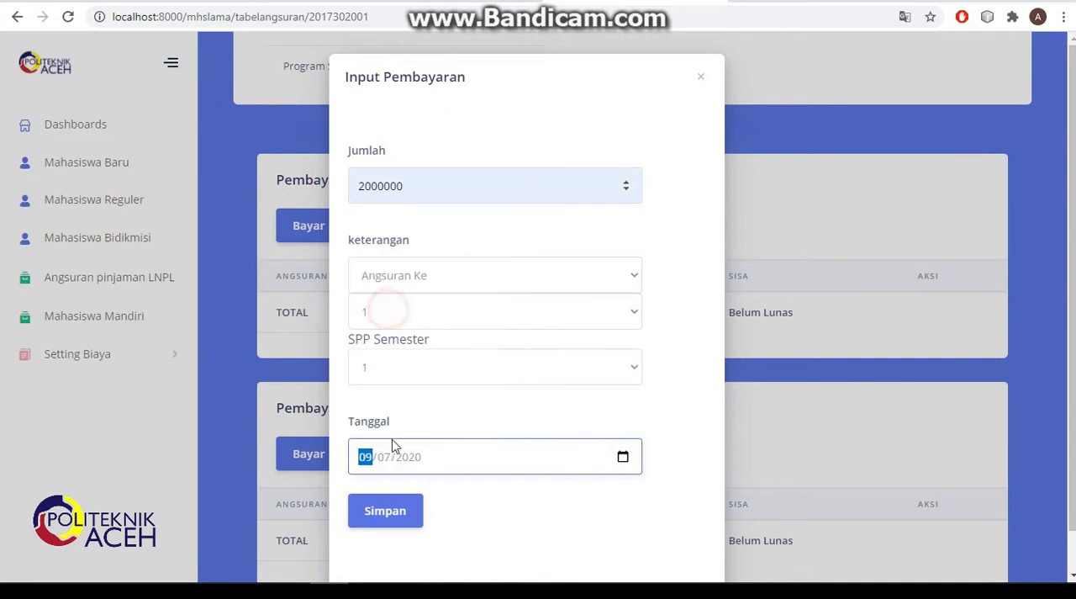
pyautogui.click(393, 512)
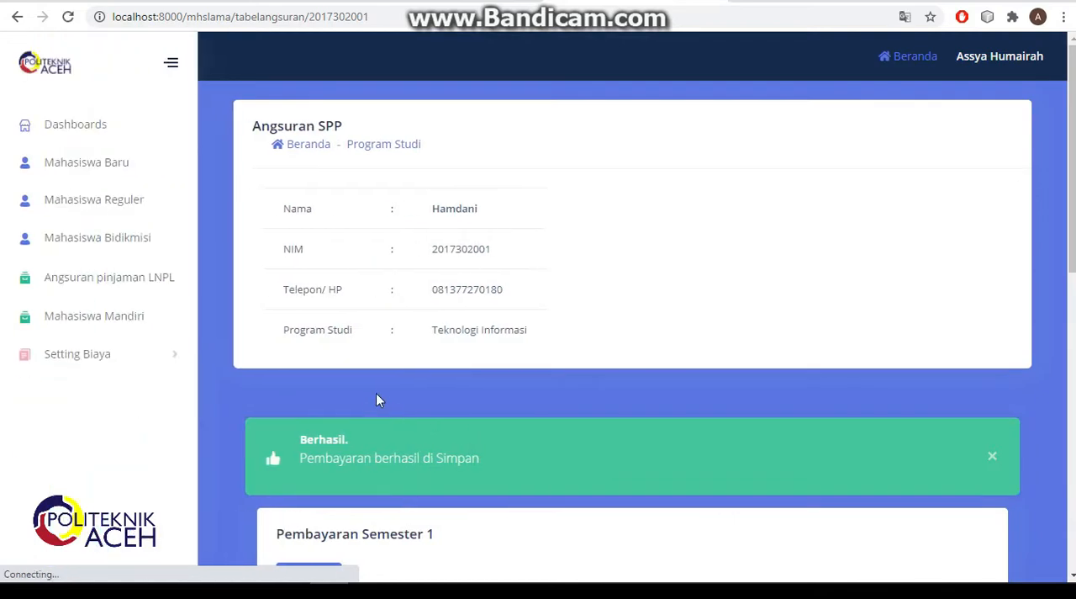
pyautogui.scroll(-3, 375, 393)
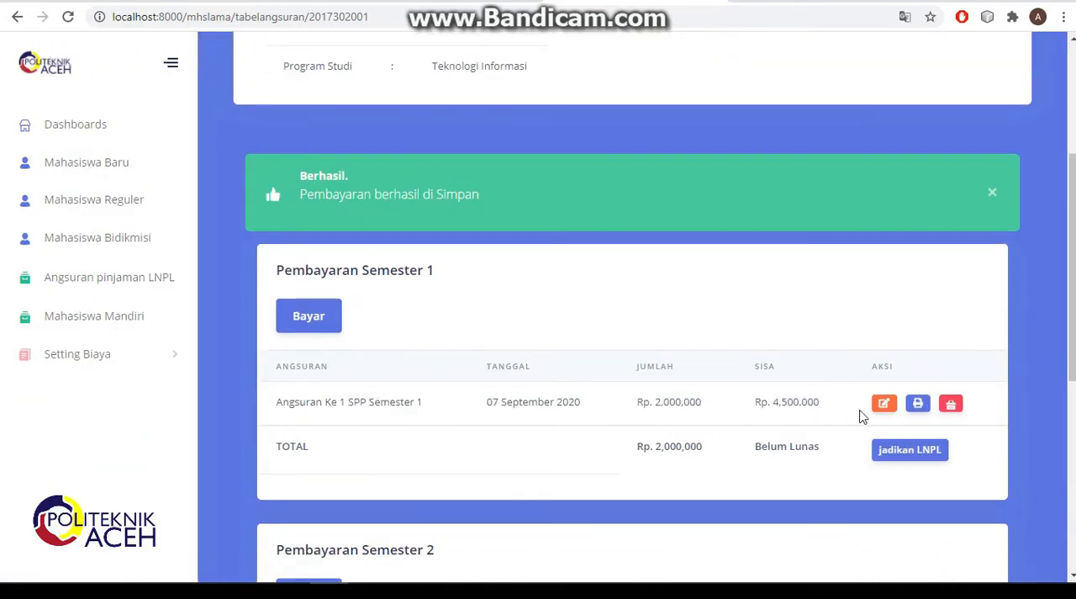
# - Edit the Angsuran Ke 1 SPP Semester 1 payment, set its amount to 3000000, and save the change
pyautogui.click(888, 411)
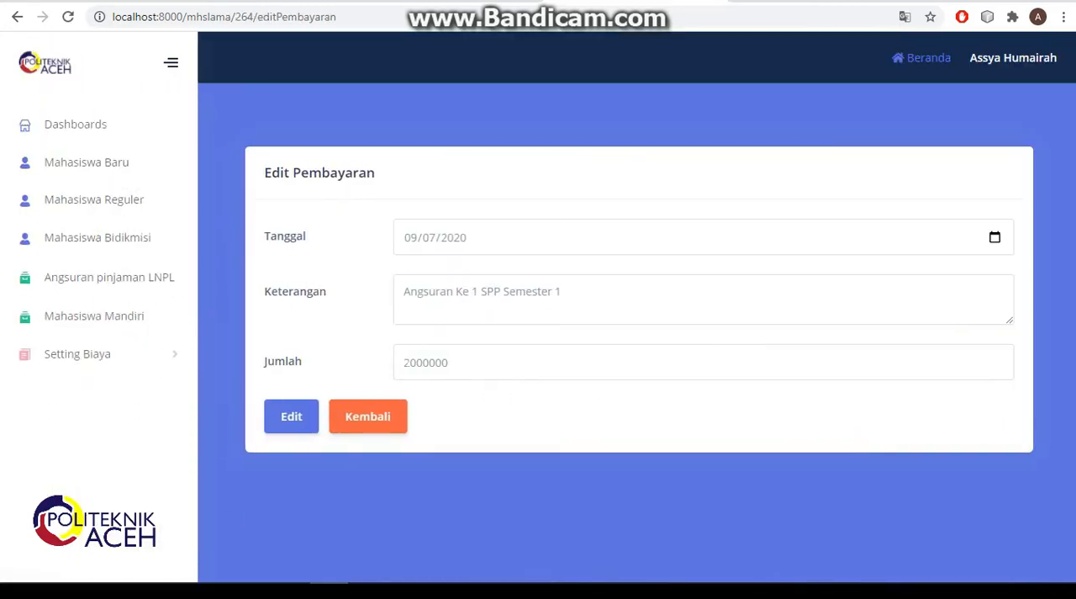
pyautogui.click(411, 363)
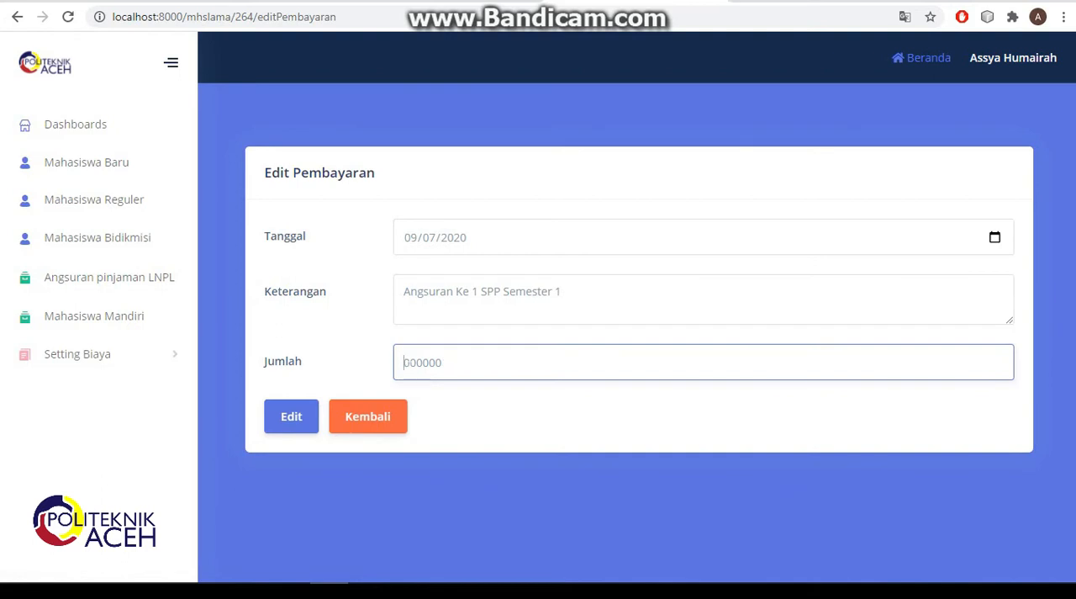
pyautogui.click(301, 421)
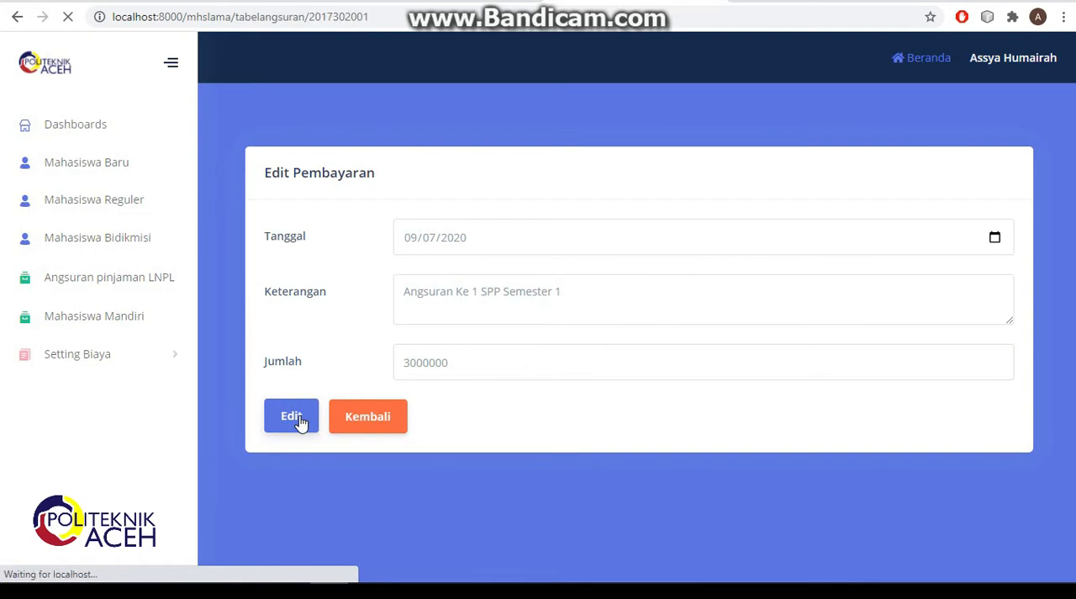
# - Record and save a Semester 1 SPP payment of 2000000 as Angsuran Ke 2, dated 09/08/2020
pyautogui.scroll(-3, 523, 448)
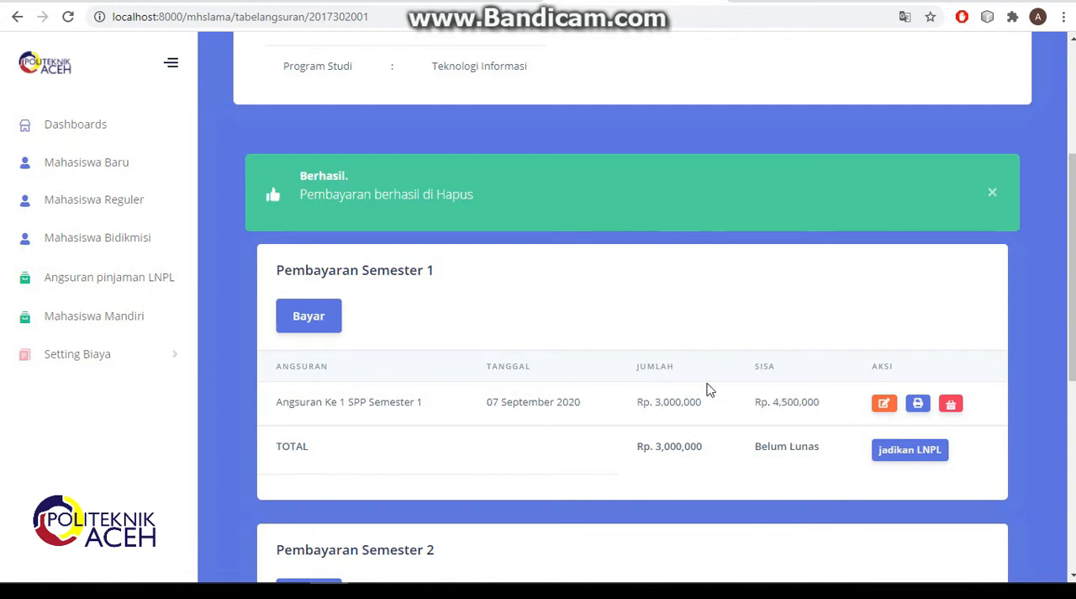
pyautogui.click(321, 328)
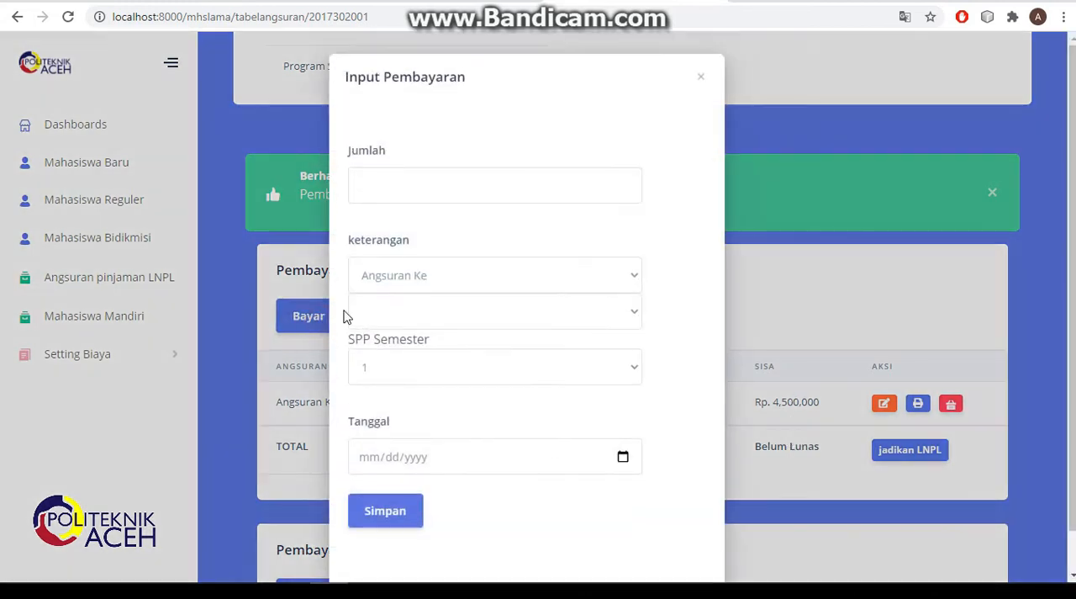
pyautogui.click(399, 187)
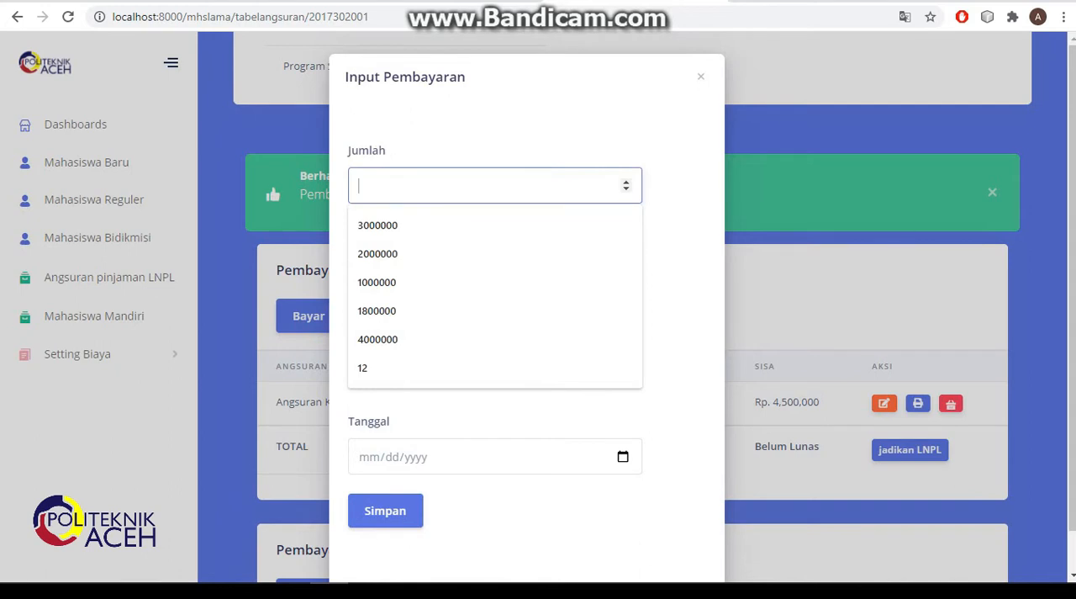
pyautogui.write('2000000')
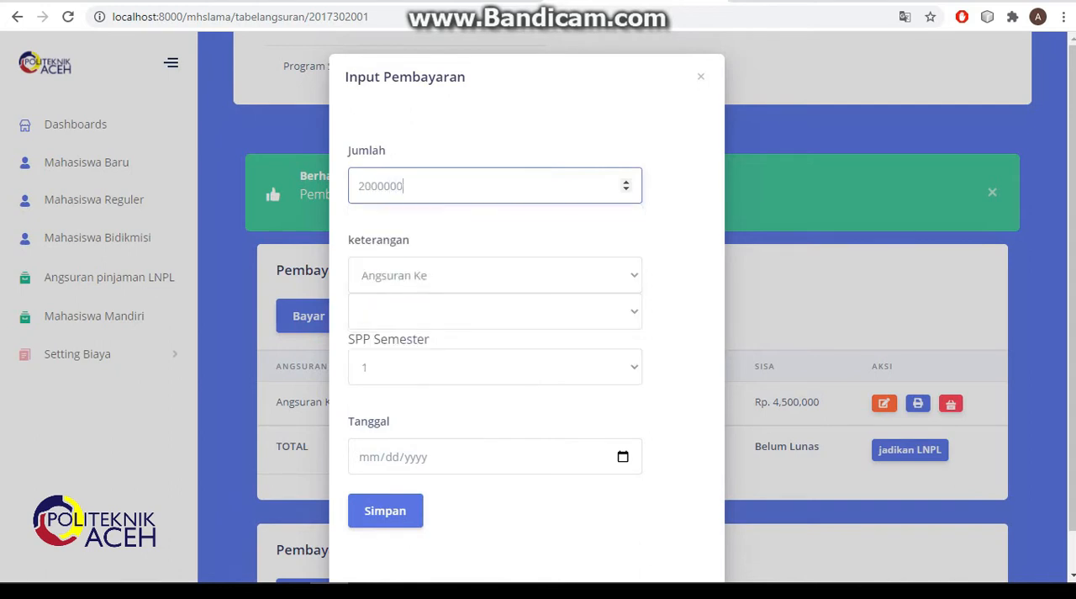
pyautogui.click(476, 311)
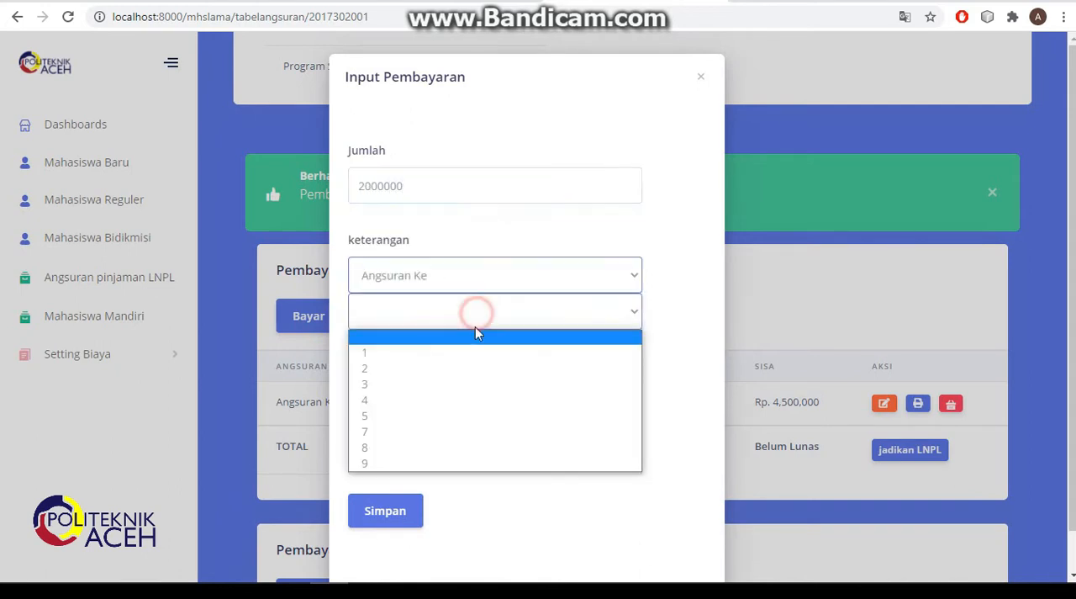
pyautogui.click(478, 371)
pyautogui.click(505, 370)
pyautogui.click(471, 390)
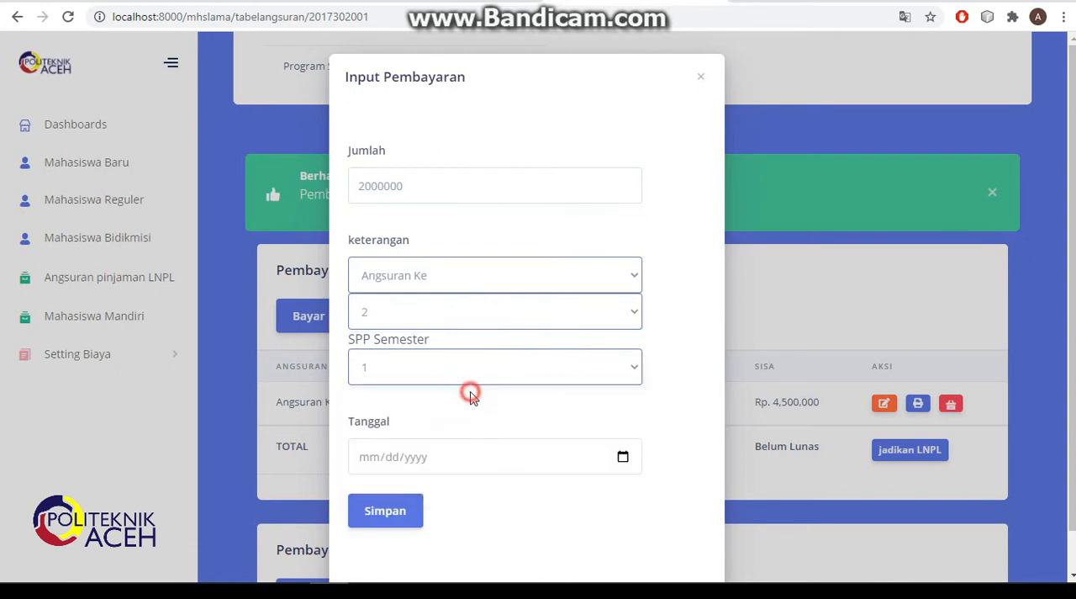
pyautogui.click(626, 461)
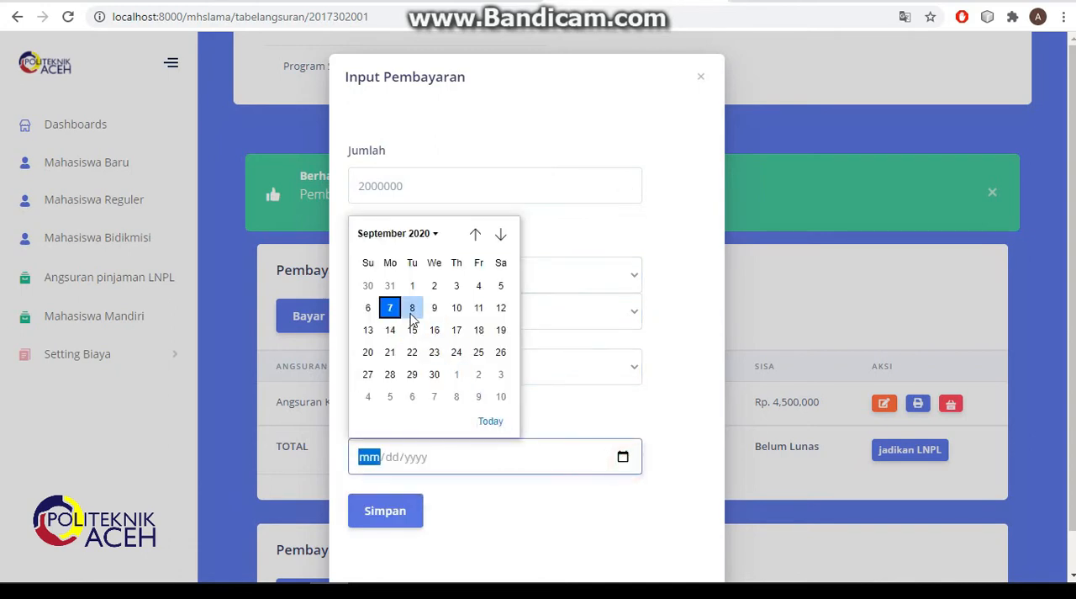
pyautogui.click(411, 311)
pyautogui.click(391, 516)
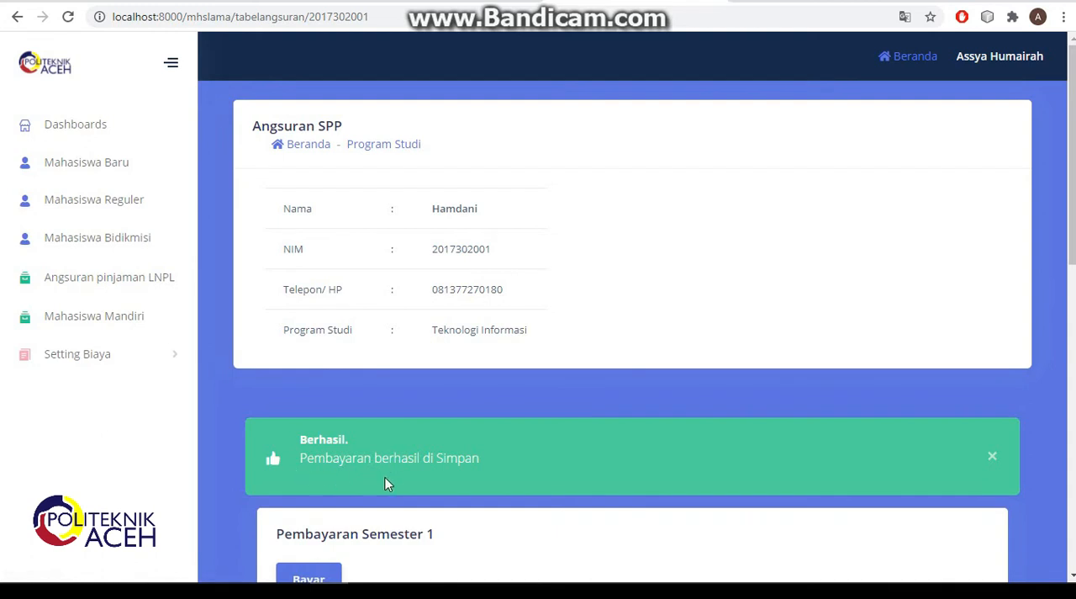
# - Generate the Angsuran Ke 2 receipt, cancel the print dialog, and return to the refreshed SPP installment page
pyautogui.scroll(-3, 486, 480)
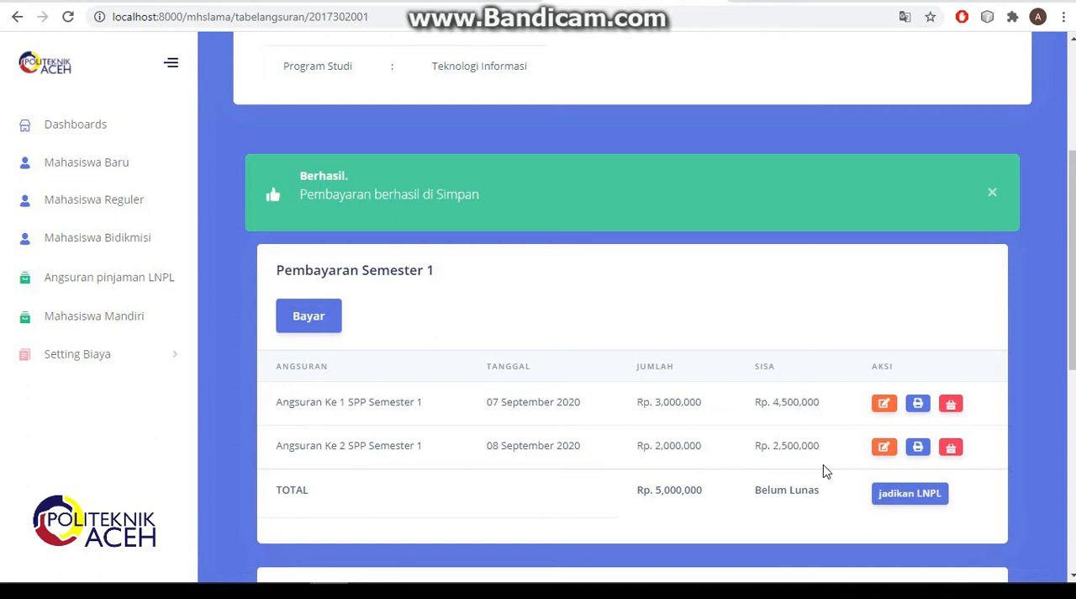
pyautogui.click(918, 448)
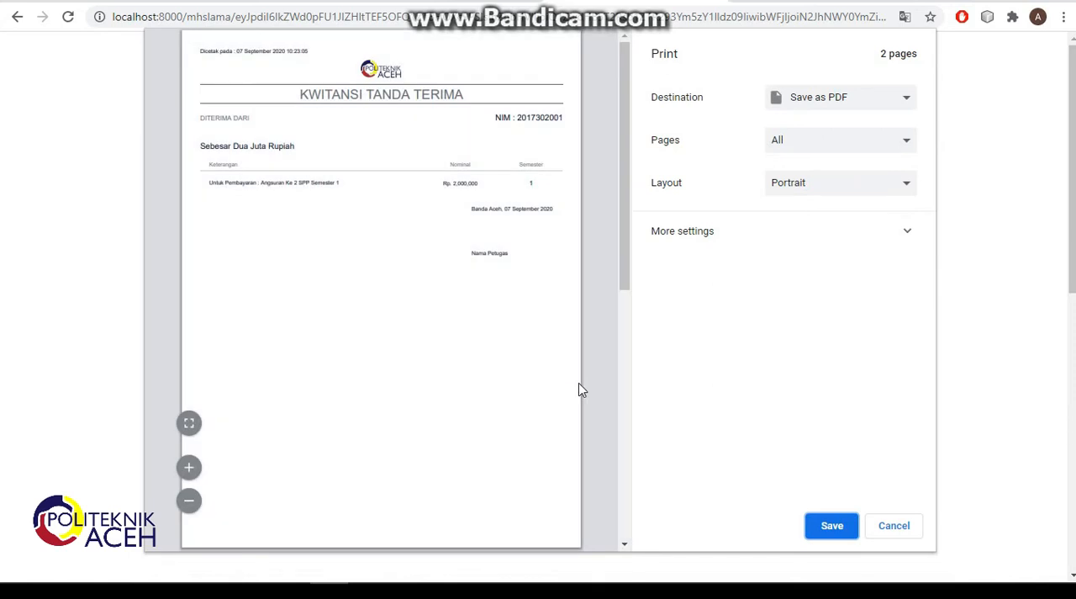
pyautogui.click(881, 520)
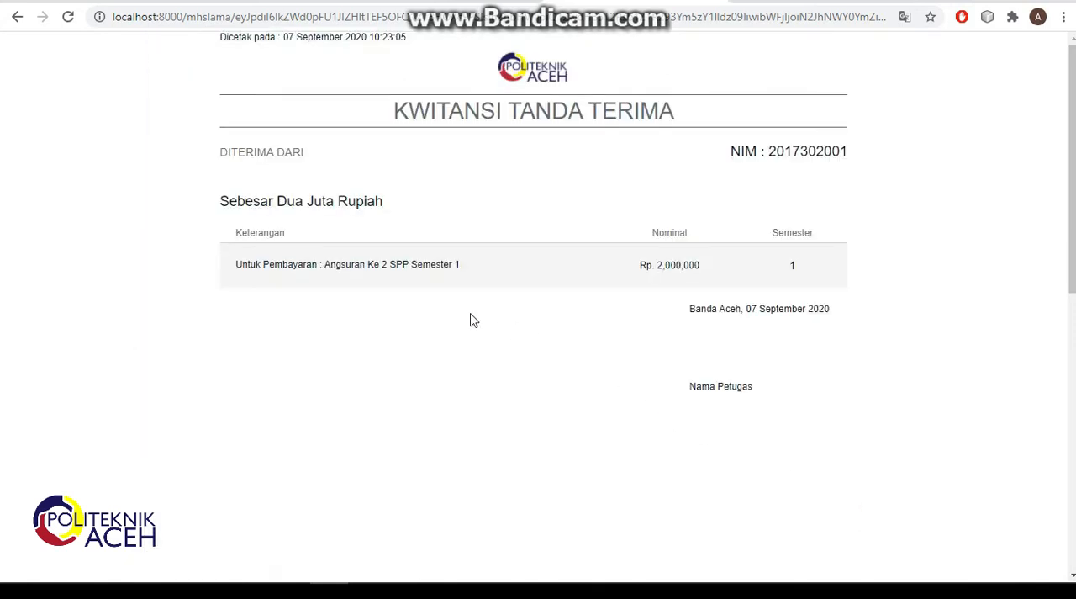
pyautogui.scroll(-3, 458, 317)
pyautogui.scroll(3, 446, 315)
pyautogui.click(18, 18)
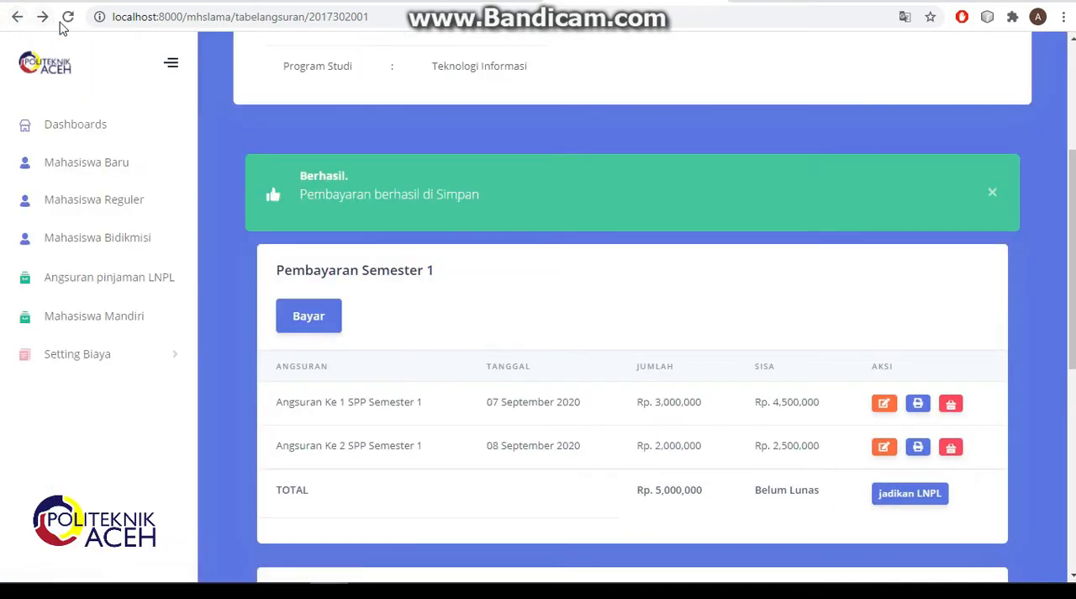
pyautogui.click(68, 18)
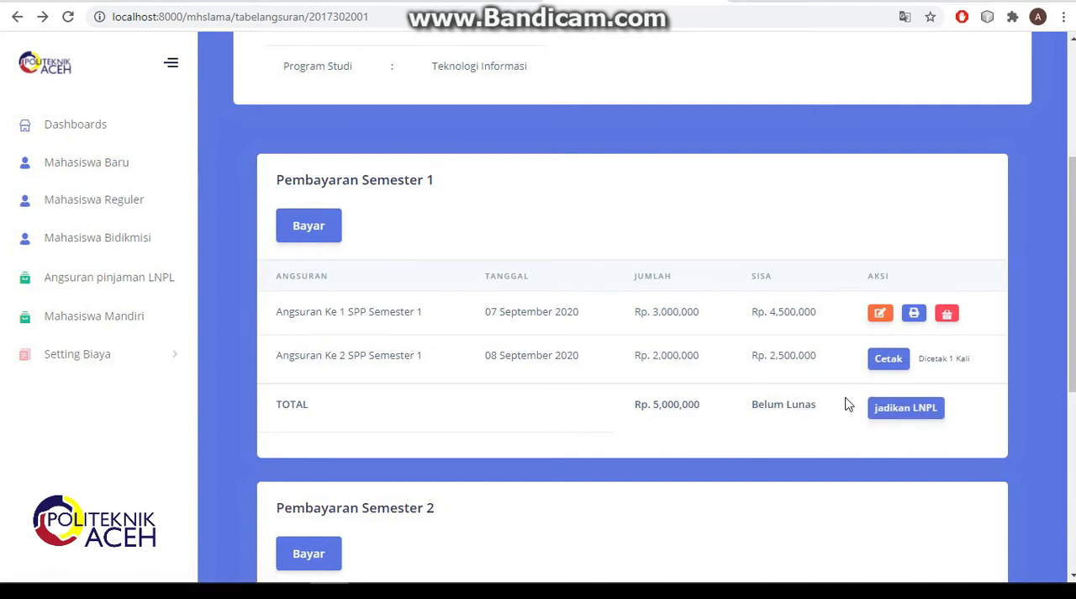
# - Convert the unpaid Semester 1 balance to LNPL and open the student's LNPL loan installment page
pyautogui.click(892, 412)
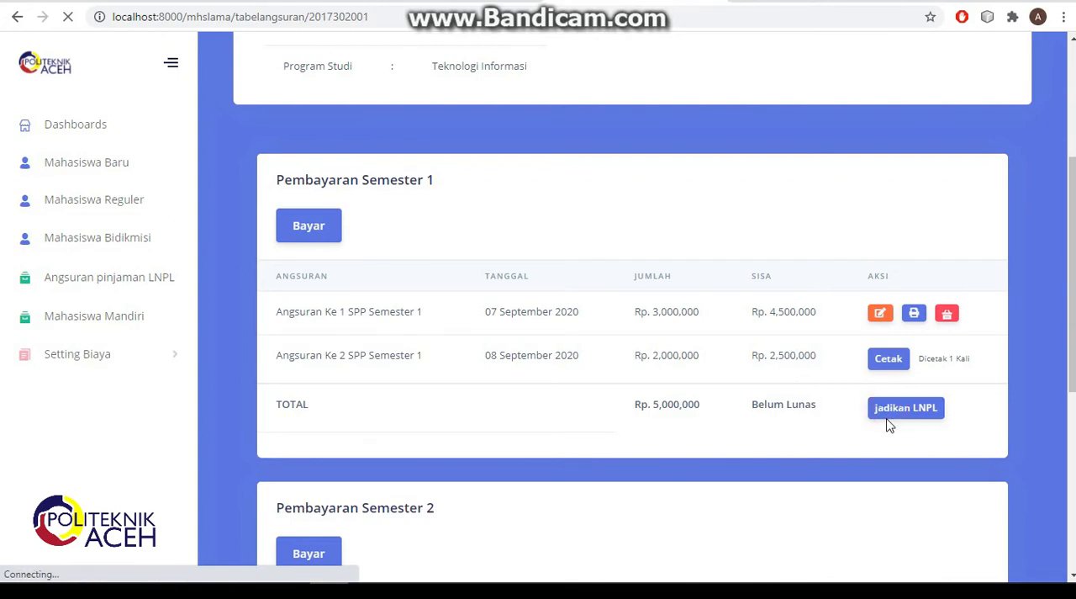
pyautogui.scroll(-6, 741, 435)
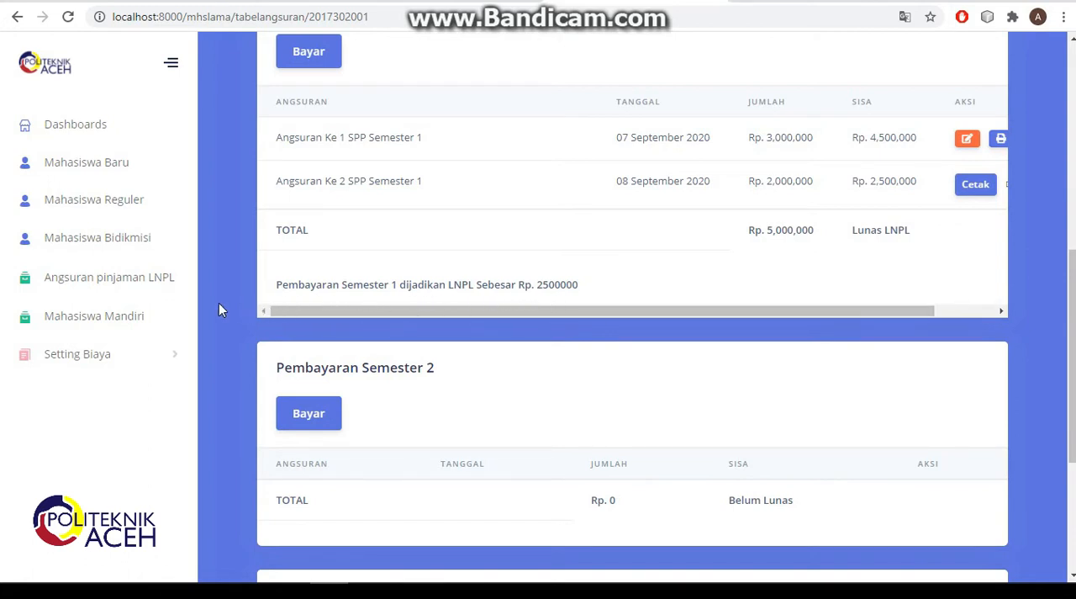
pyautogui.click(128, 284)
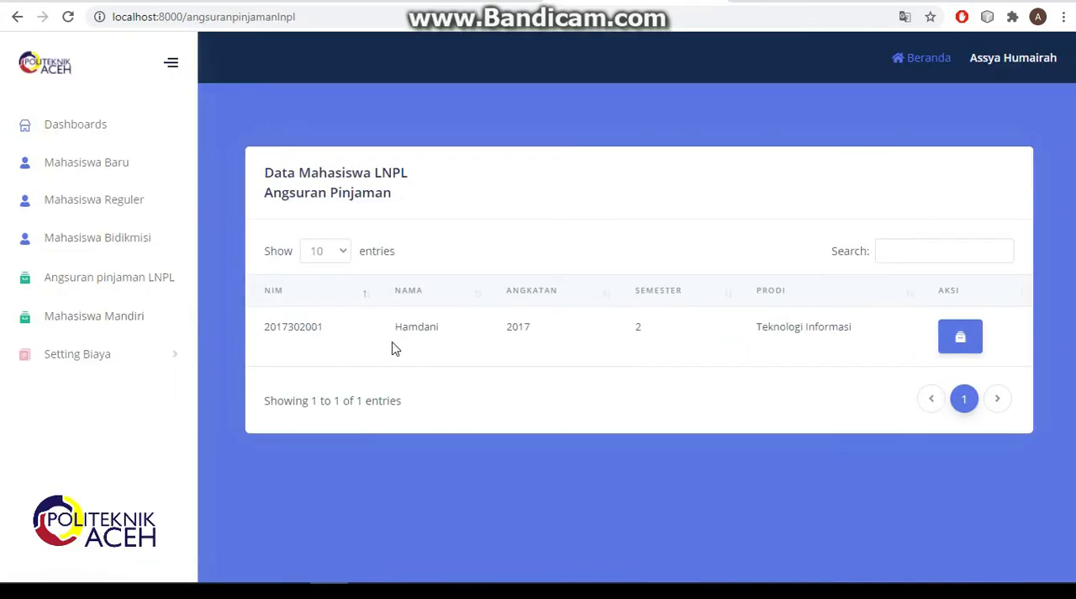
pyautogui.click(958, 338)
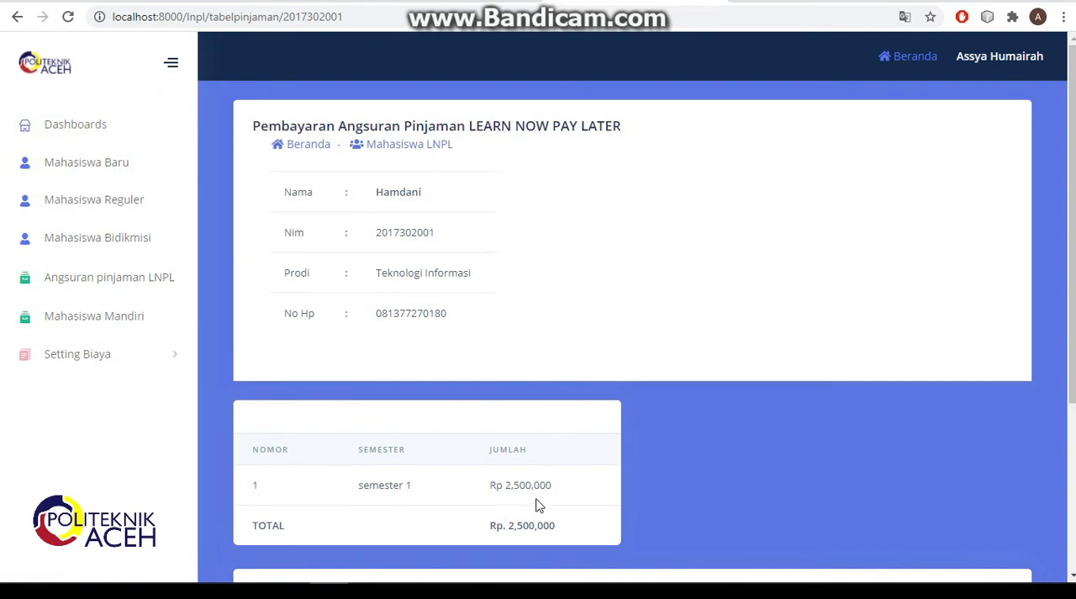
# - Record and save a loan payment of 2000000 described as Pembayaran Pinjaman LNPL, dated 09/08/2020
pyautogui.scroll(-3, 542, 503)
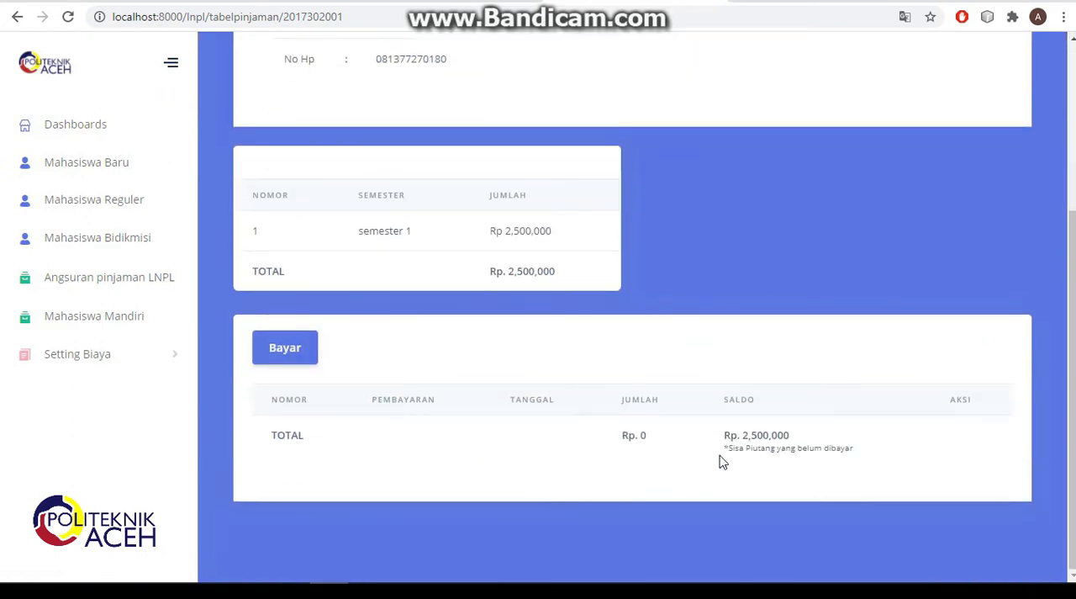
pyautogui.click(290, 355)
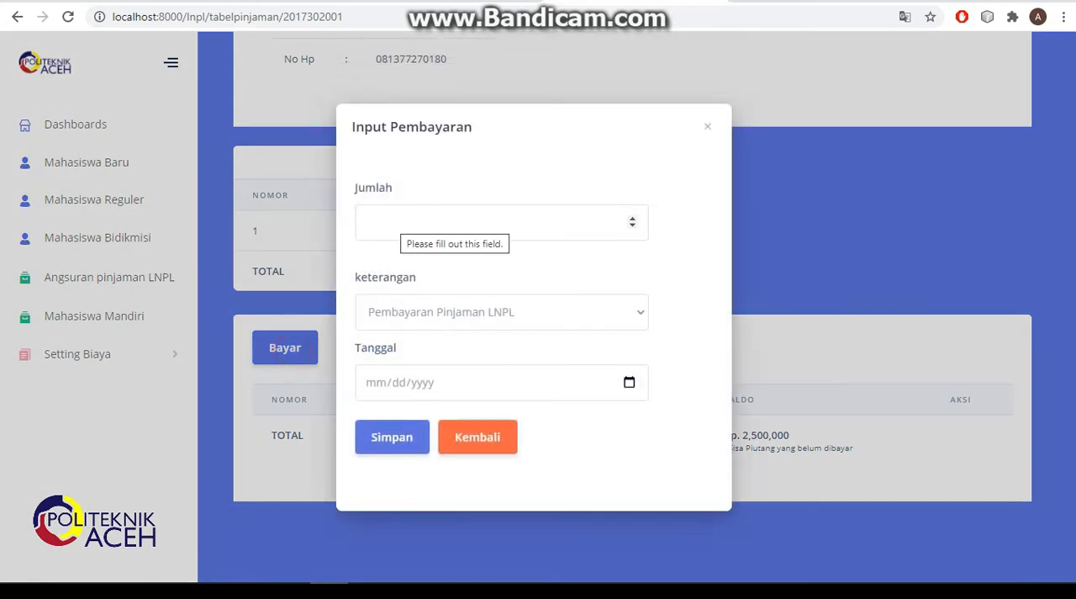
pyautogui.click(392, 222)
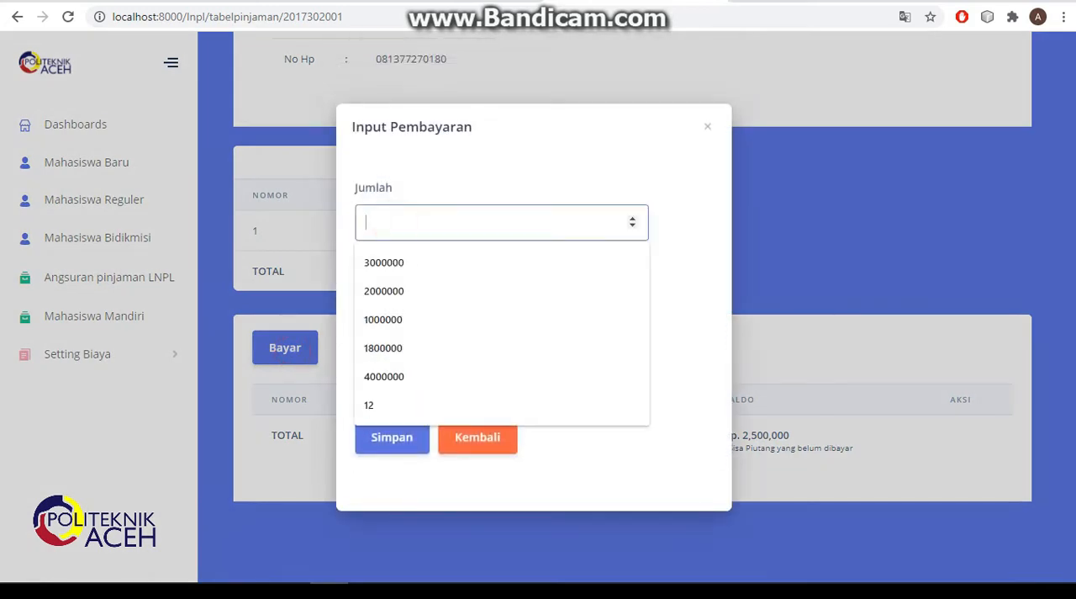
pyautogui.click(391, 292)
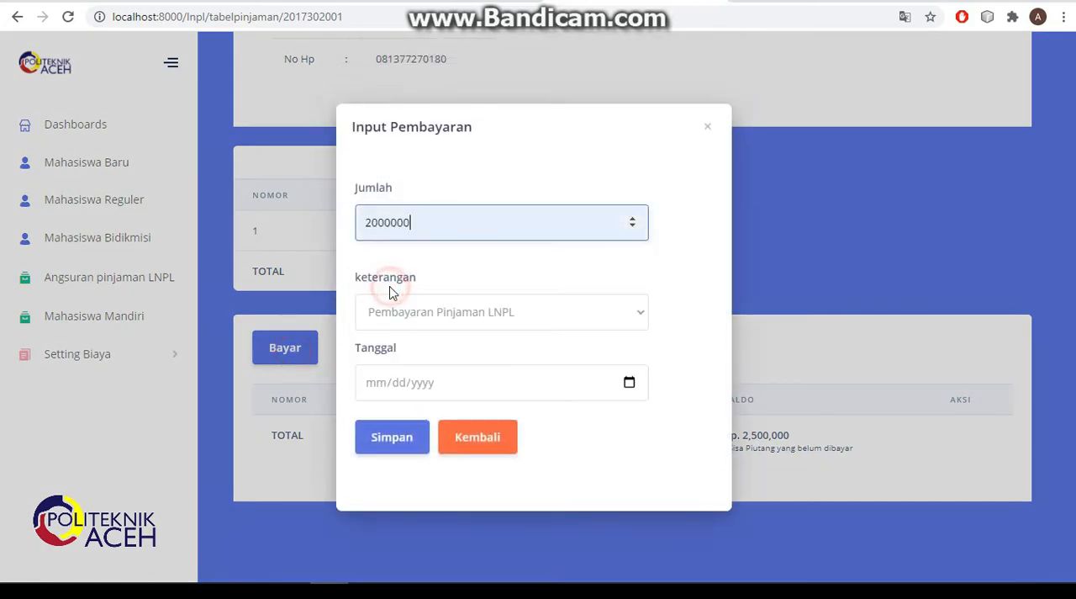
pyautogui.click(636, 317)
pyautogui.click(635, 317)
pyautogui.click(629, 382)
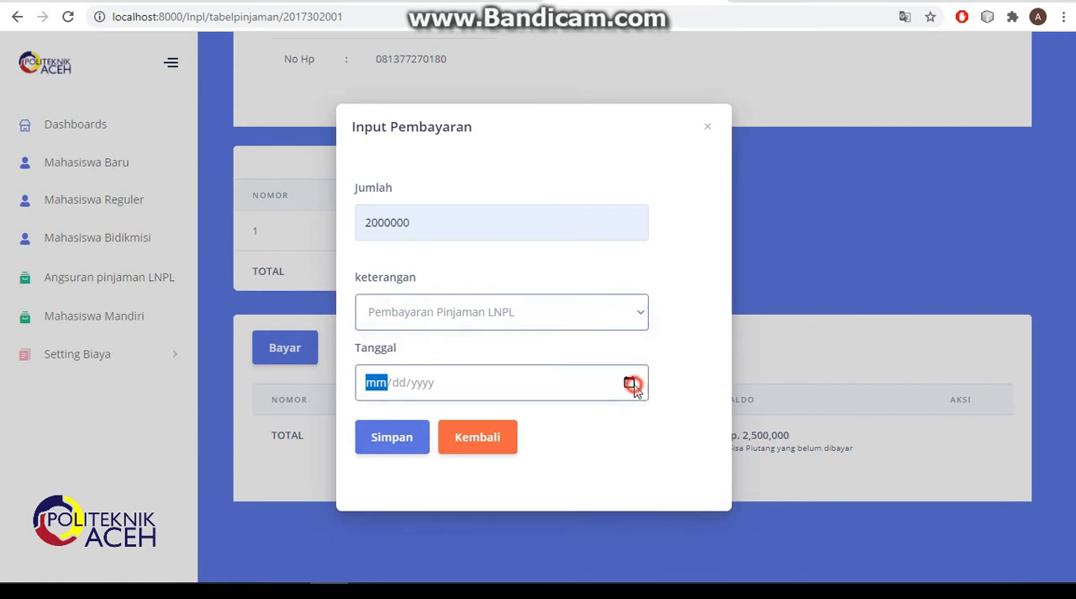
pyautogui.click(420, 235)
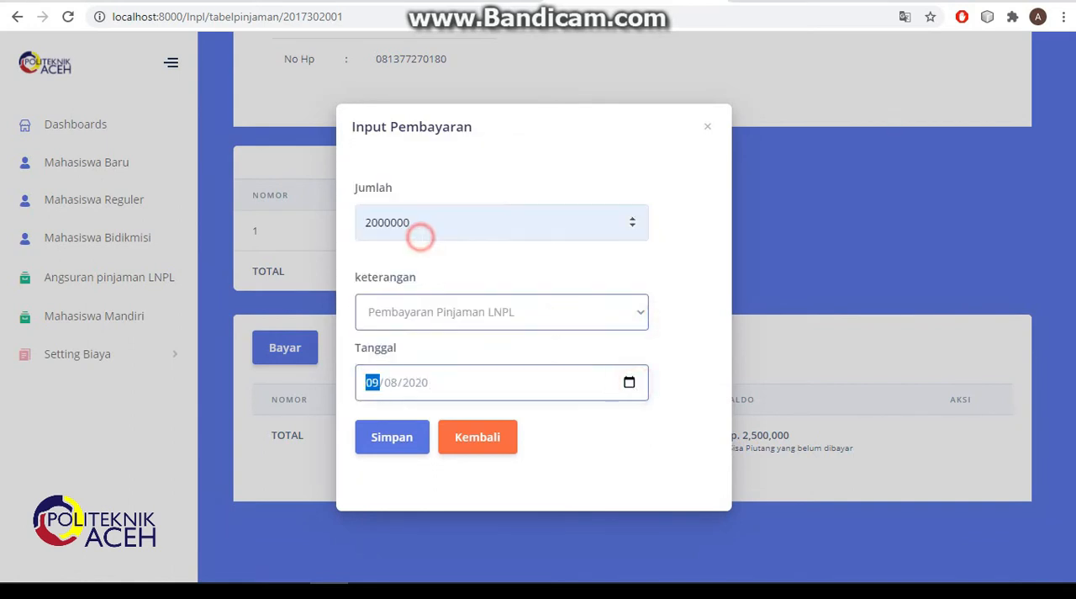
pyautogui.click(409, 439)
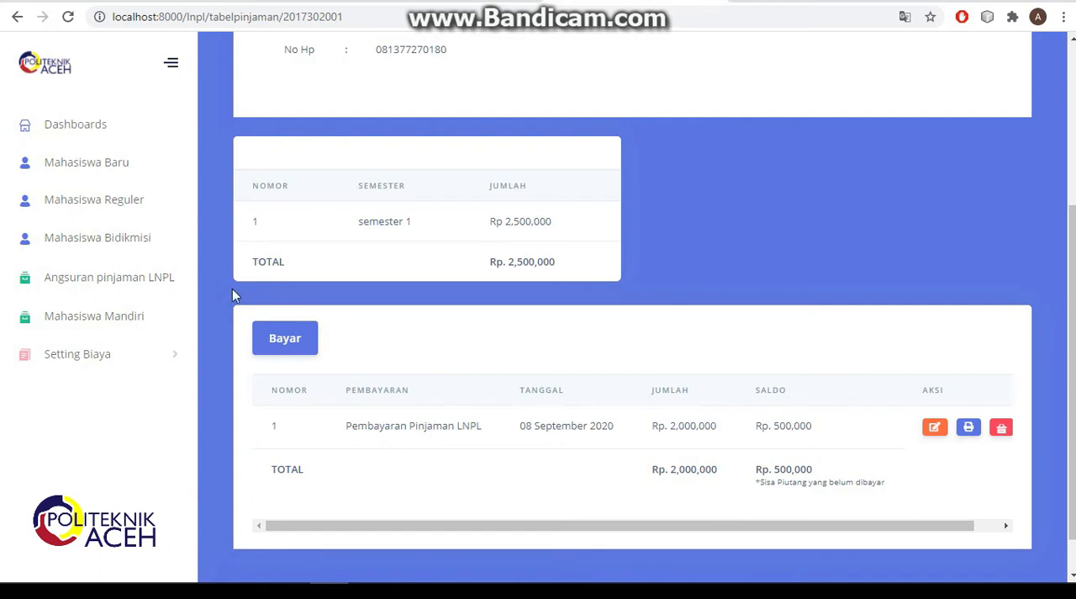
# - Open the SPP payment page of the Mahasiswa Bidikmisi student in the Teknologi Informasi program
pyautogui.click(84, 241)
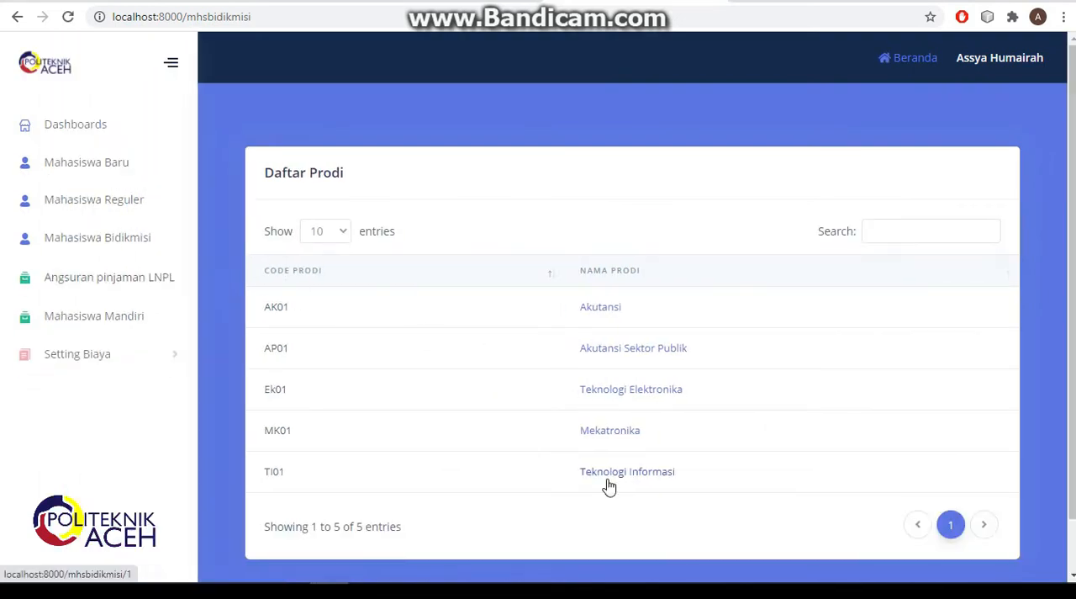
pyautogui.click(614, 475)
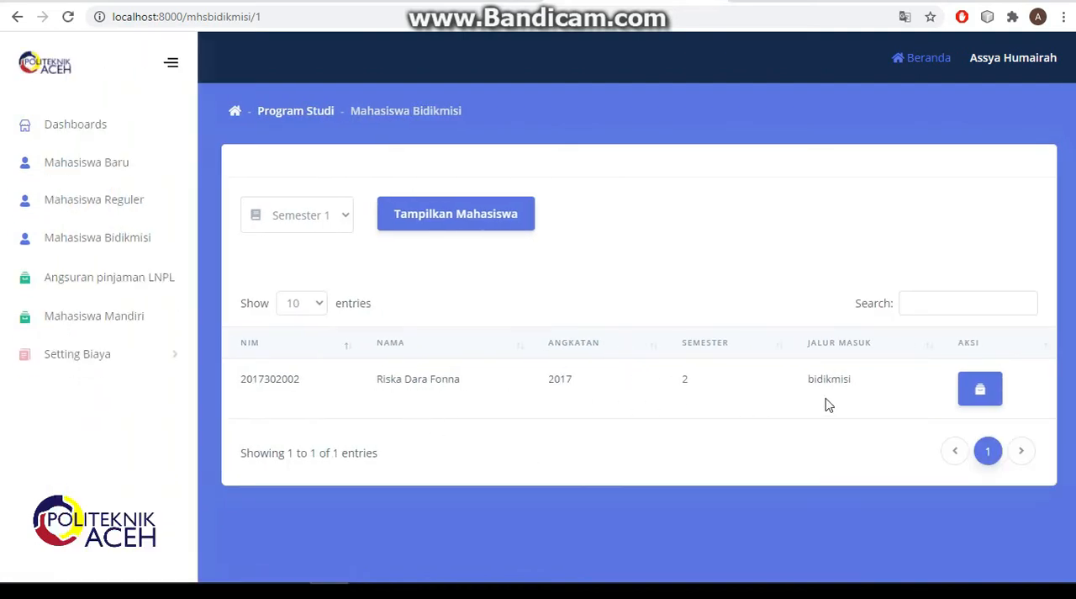
pyautogui.click(973, 399)
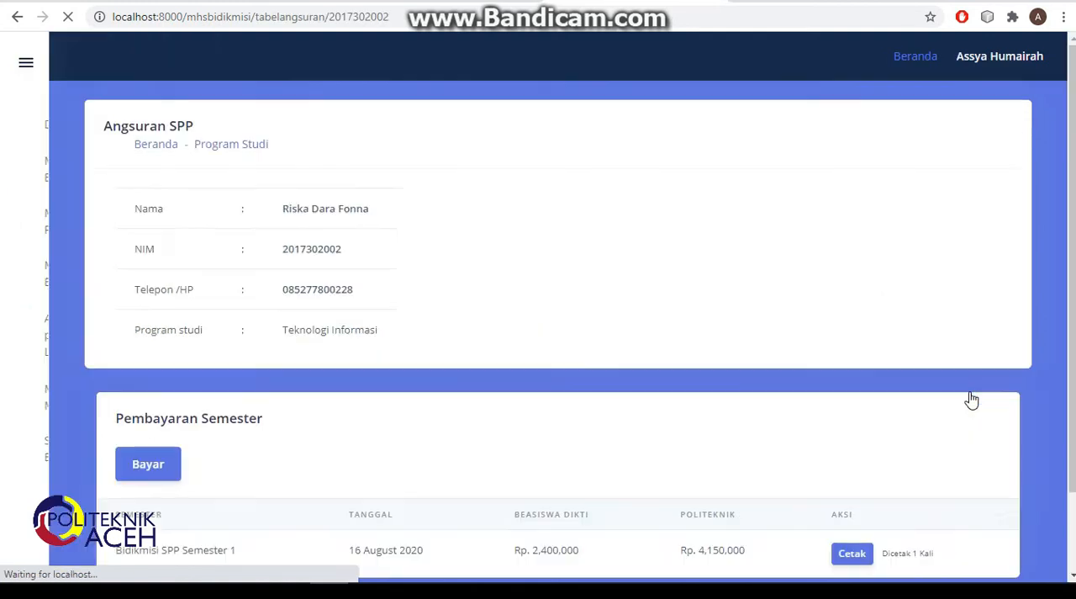
# - Record and save a Bidikmisi payment for SPP Semester 2, dated 09/08/2020
pyautogui.scroll(-2, 736, 384)
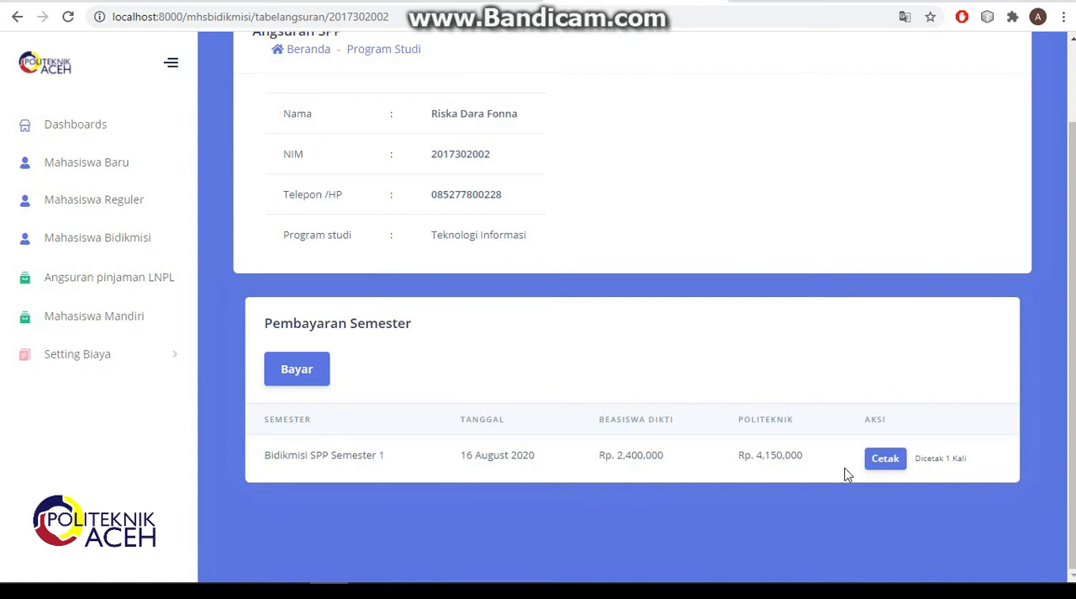
pyautogui.click(311, 372)
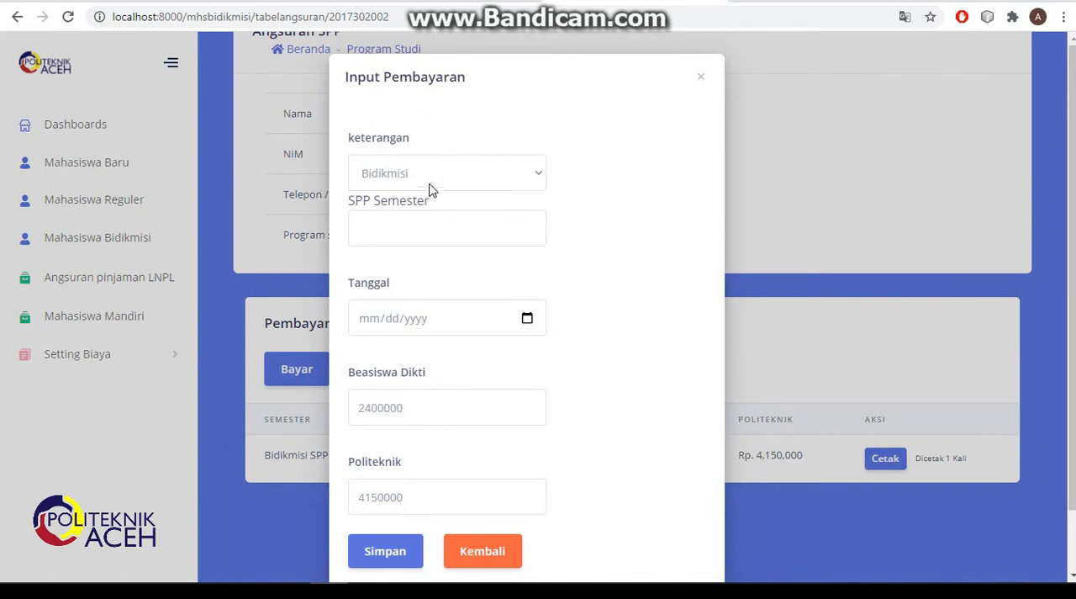
pyautogui.click(429, 187)
pyautogui.click(429, 183)
pyautogui.click(431, 220)
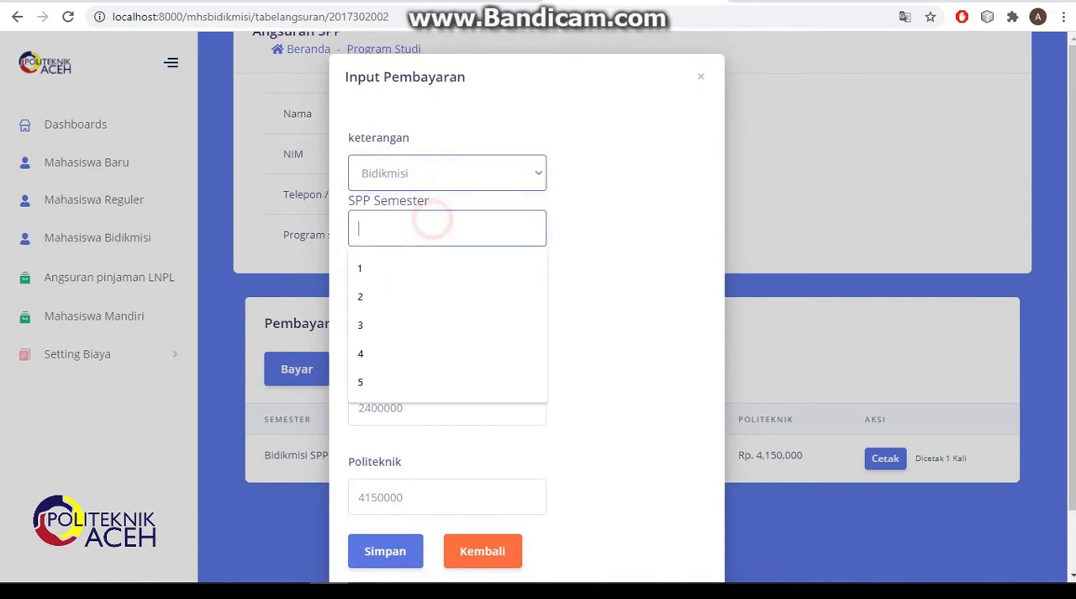
pyautogui.click(413, 296)
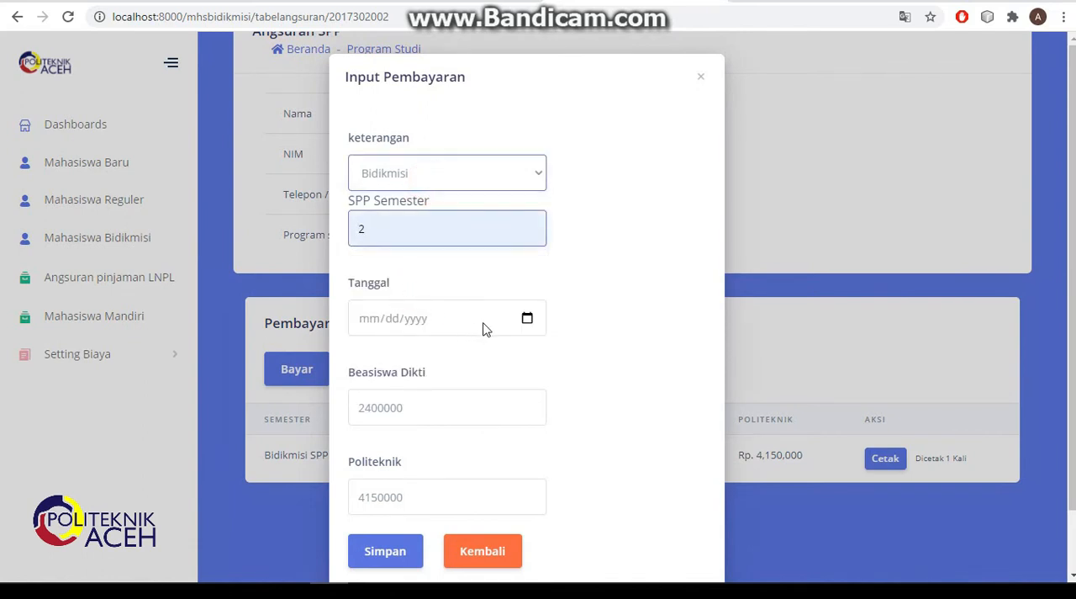
pyautogui.click(527, 320)
pyautogui.click(423, 432)
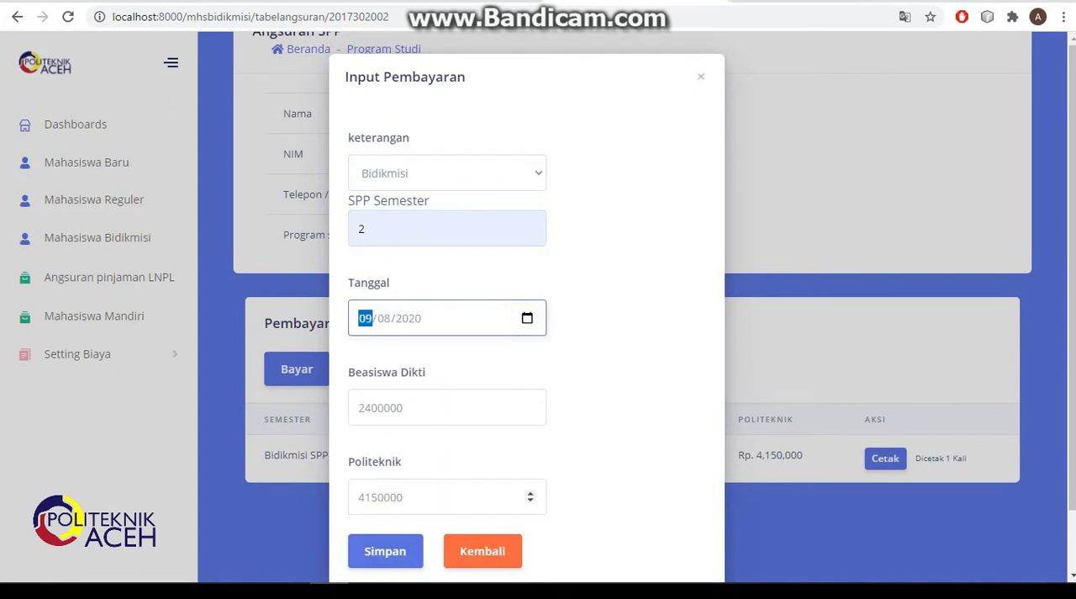
pyautogui.click(398, 567)
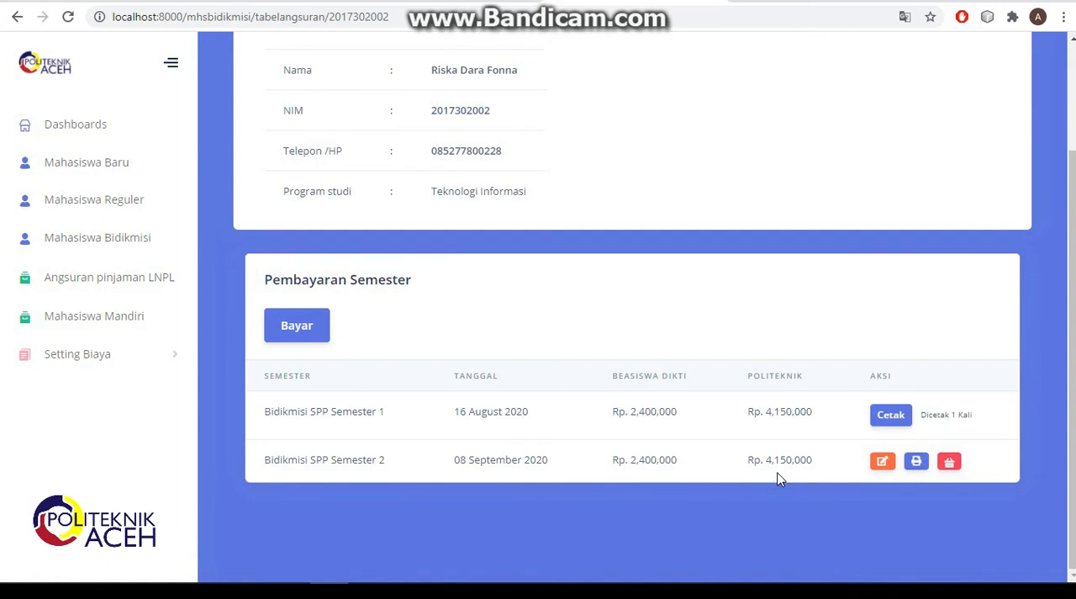
# - Generate the receipt for the Bidikmisi SPP Semester 2 payment without saving a PDF, and return to the refreshed payment list
pyautogui.click(917, 462)
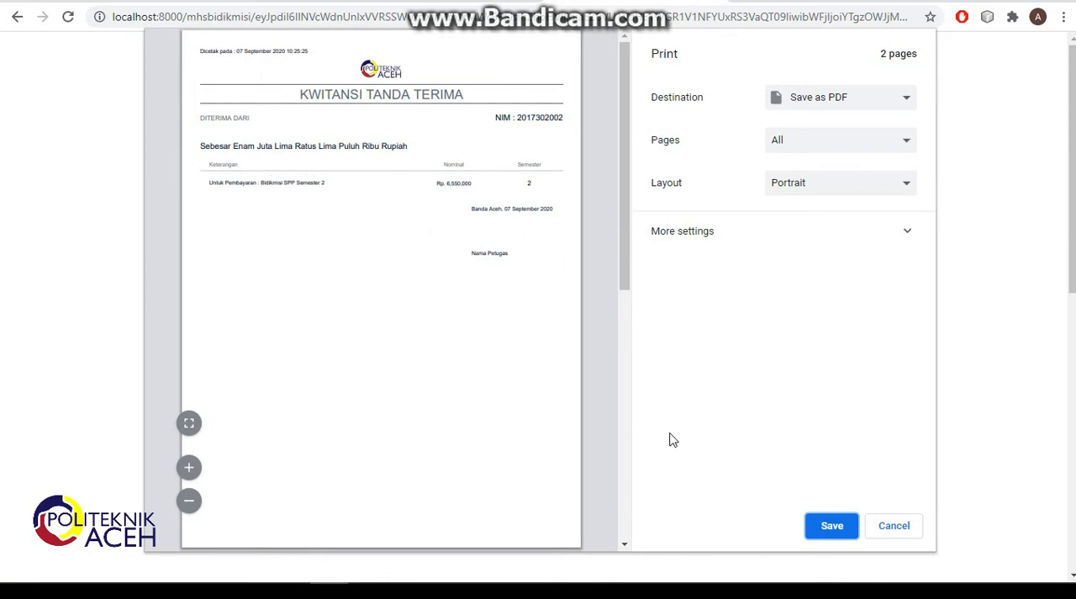
pyautogui.click(897, 524)
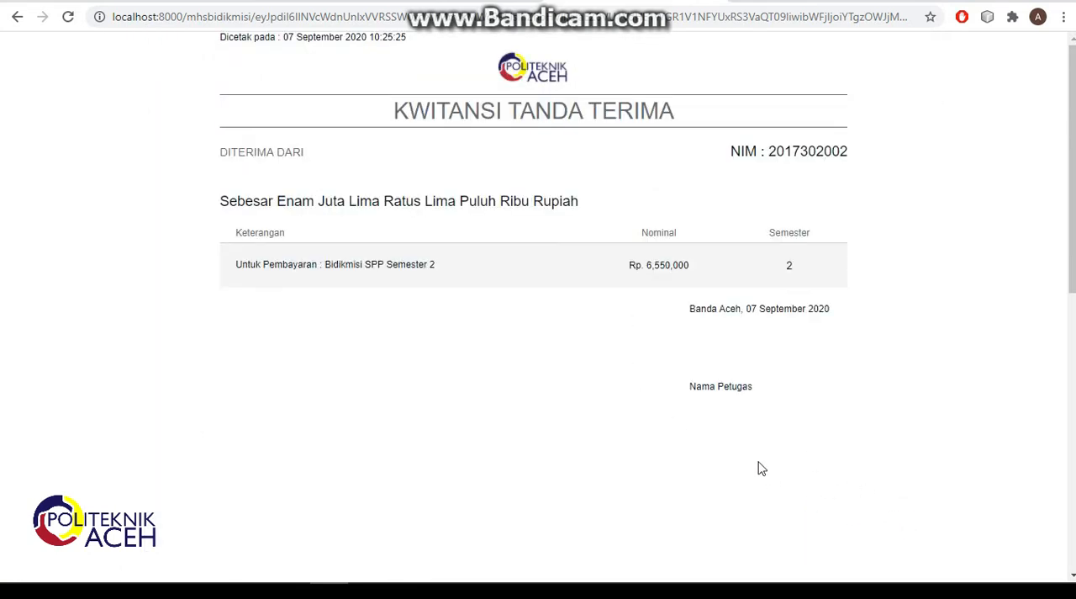
pyautogui.click(17, 16)
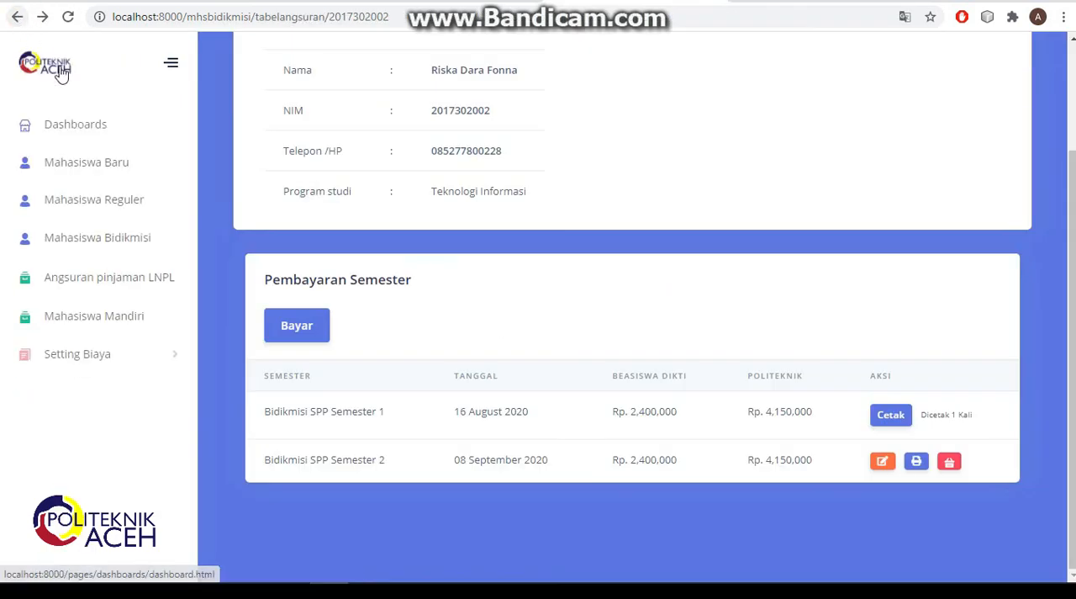
pyautogui.click(69, 19)
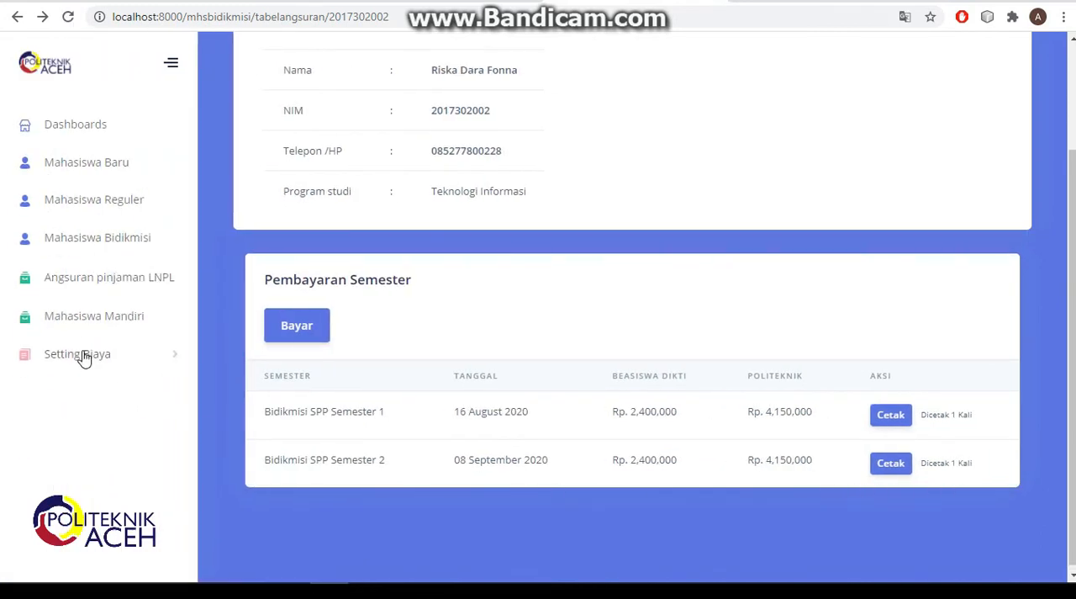
# - Open the SPP installment page of the Mahasiswa Mandiri student in the Teknologi Informasi program
pyautogui.click(83, 324)
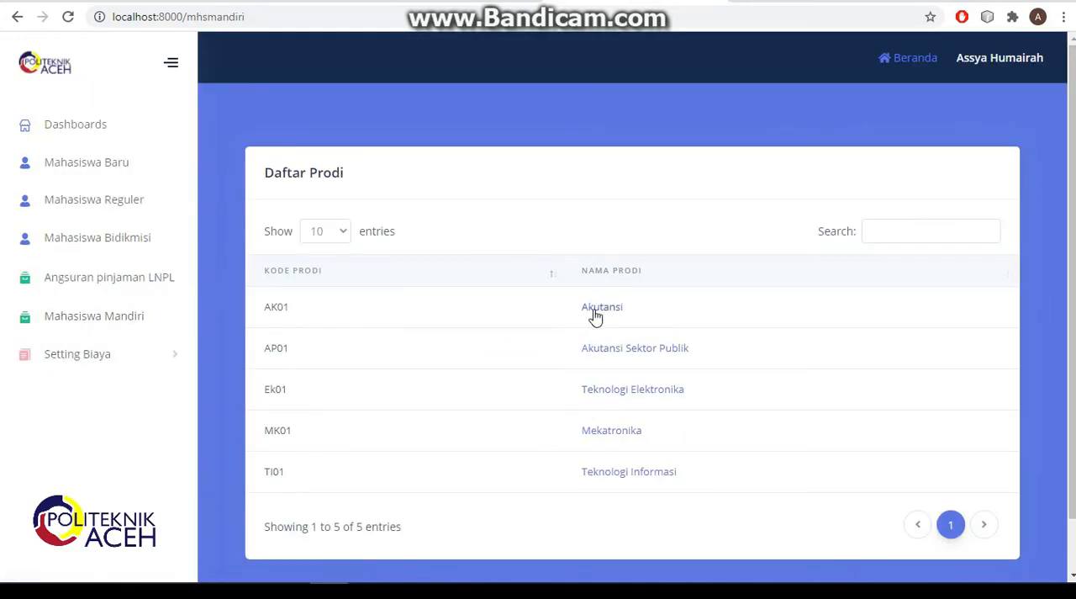
pyautogui.click(604, 484)
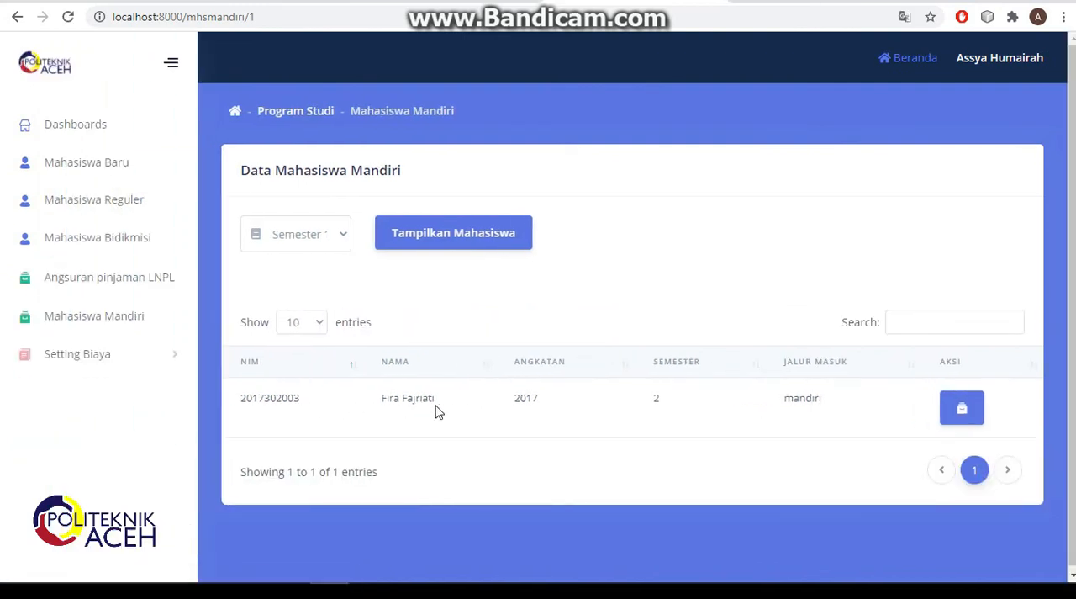
pyautogui.click(943, 412)
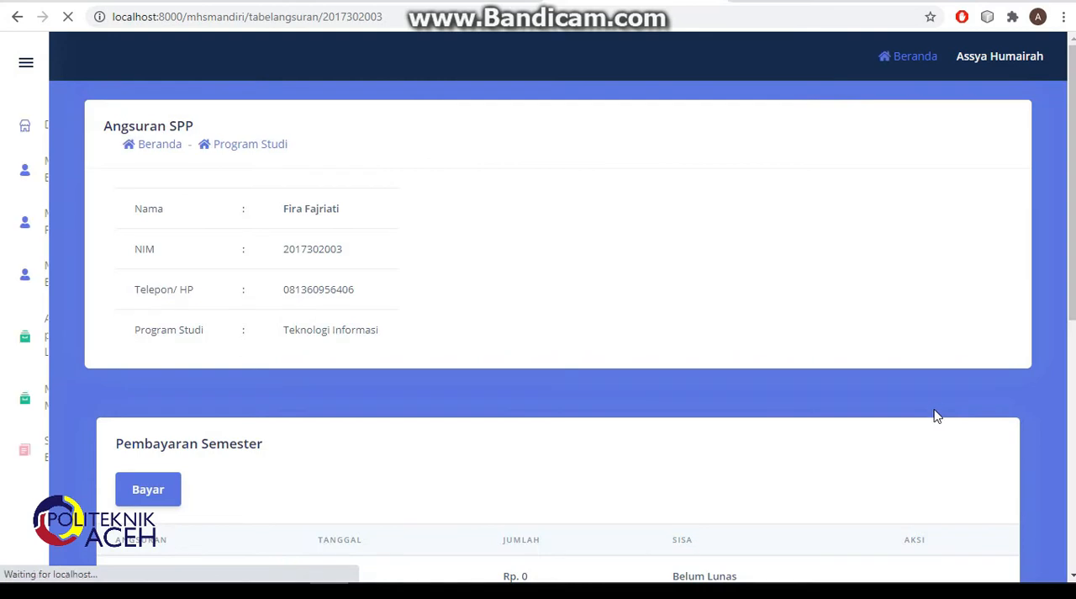
# - Record and save a payment of 3000000 as Angsuran Ke 1 for SPP Semester 1, dated 09/07/2020
pyautogui.scroll(-3, 452, 409)
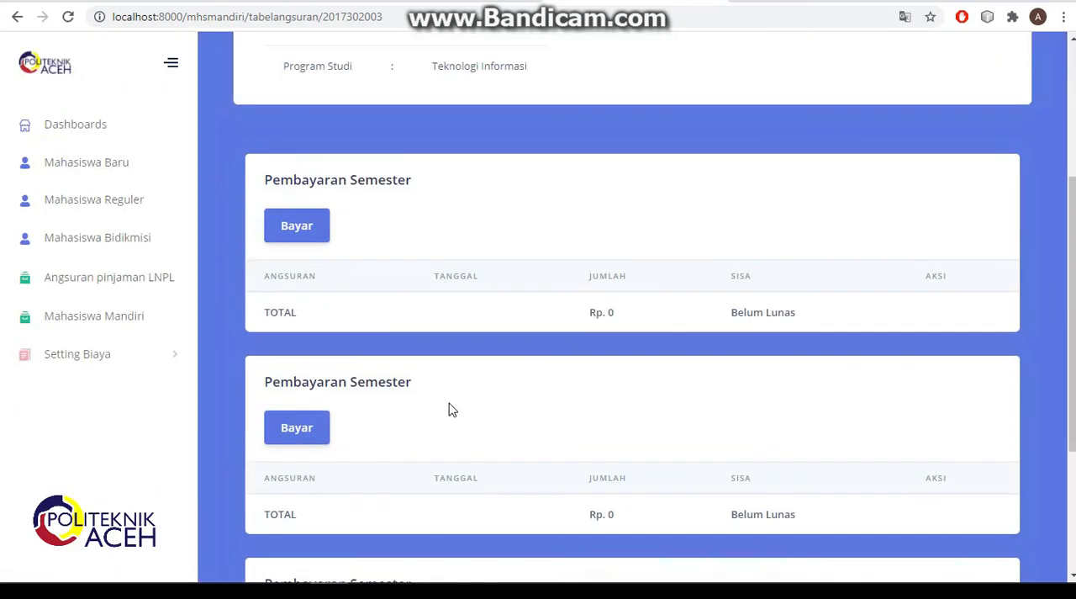
pyautogui.click(312, 241)
pyautogui.click(403, 178)
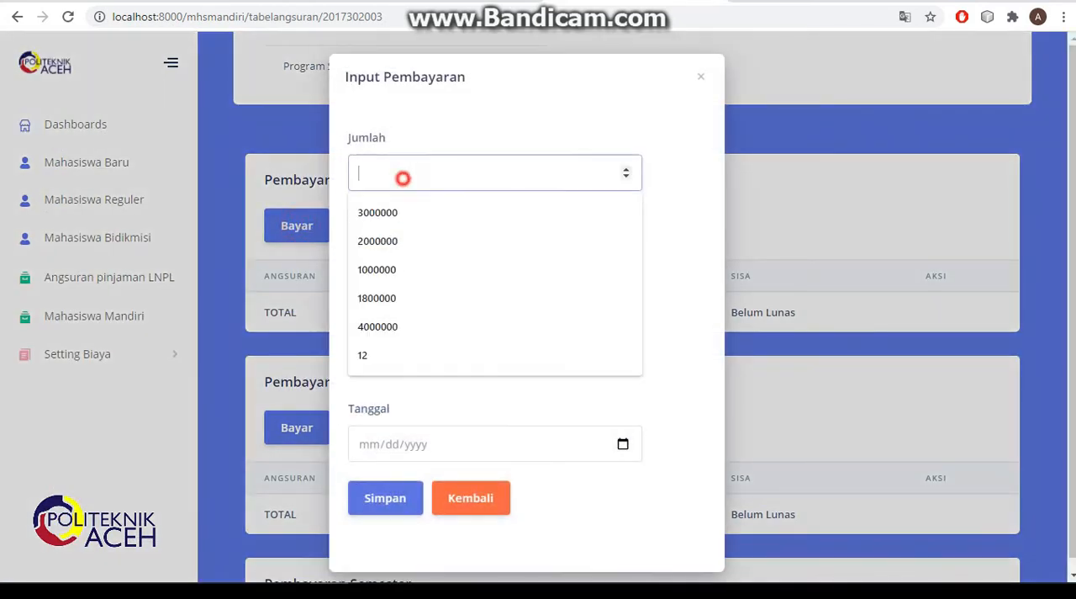
pyautogui.click(389, 212)
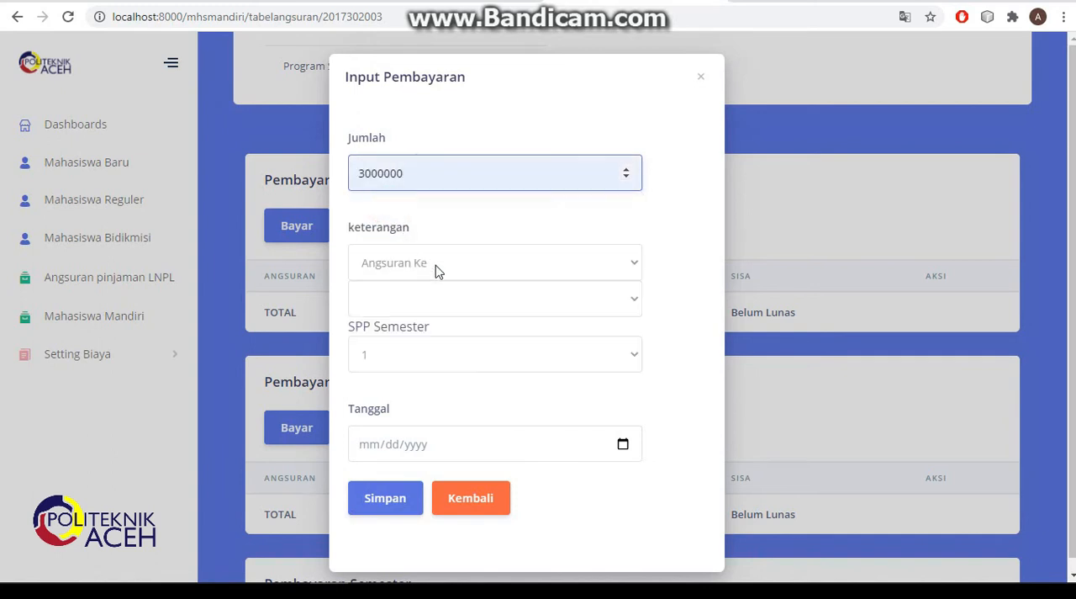
pyautogui.click(451, 299)
pyautogui.click(443, 340)
pyautogui.click(483, 350)
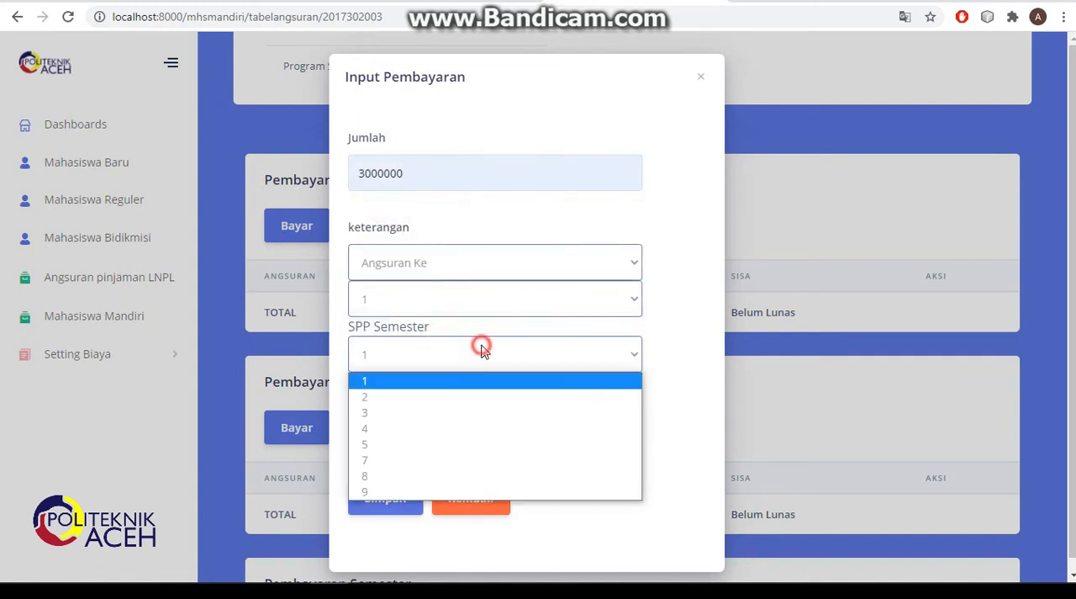
pyautogui.click(469, 383)
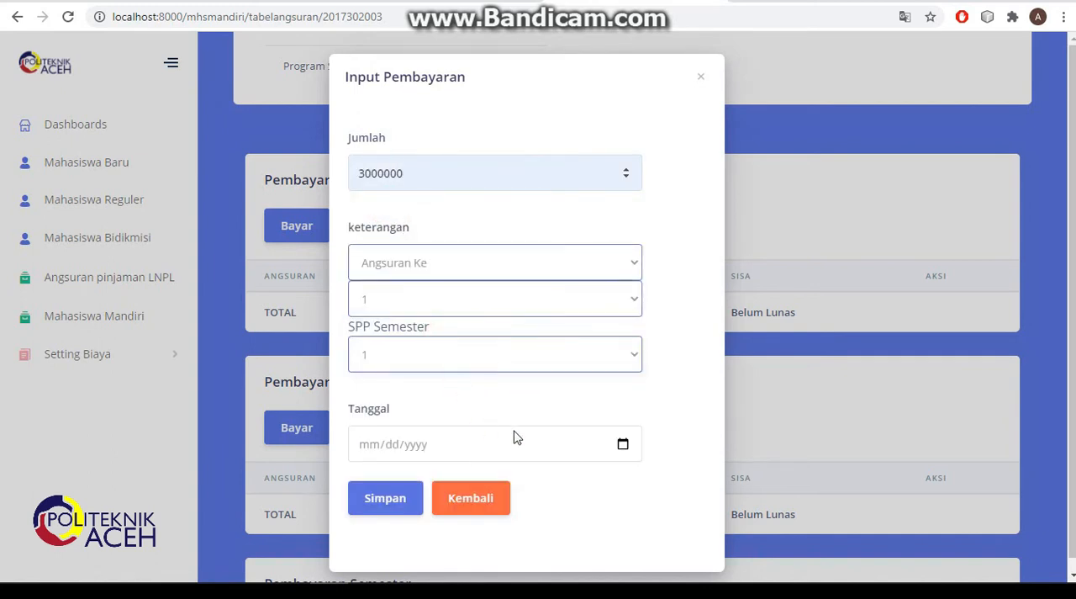
pyautogui.click(622, 443)
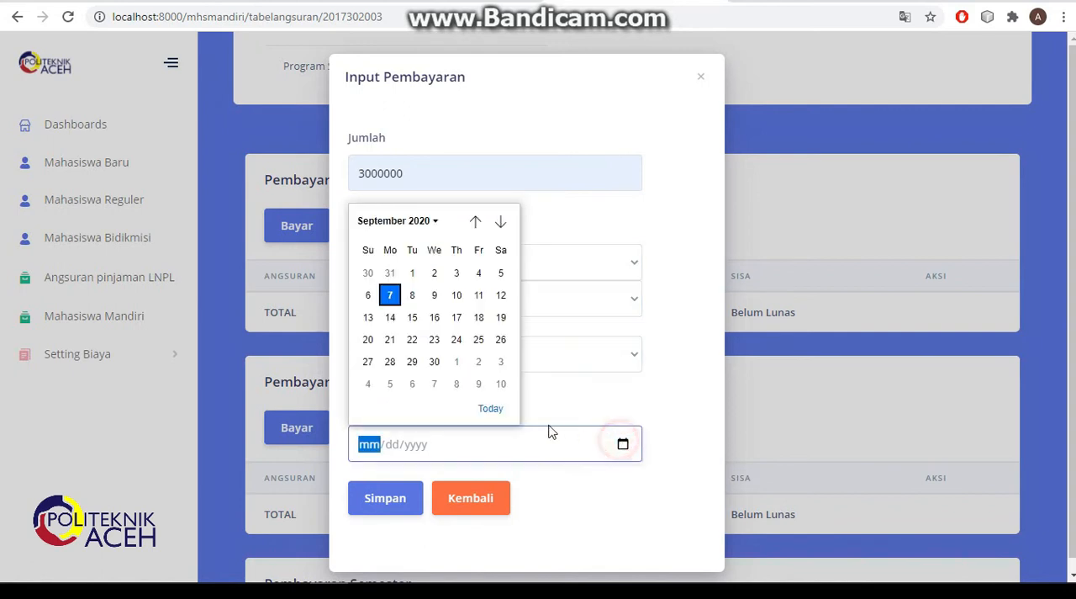
pyautogui.click(389, 295)
pyautogui.click(402, 496)
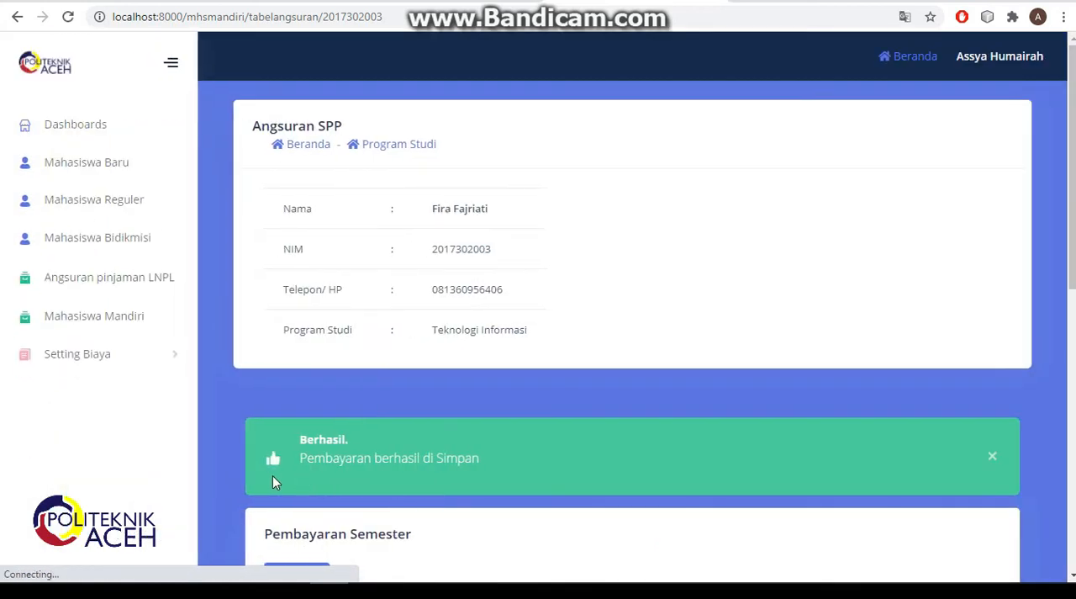
# - Change the amount of the Angsuran Ke 1 SPP Semester 1 payment to 2000000 and save the edit
pyautogui.scroll(-3, 473, 464)
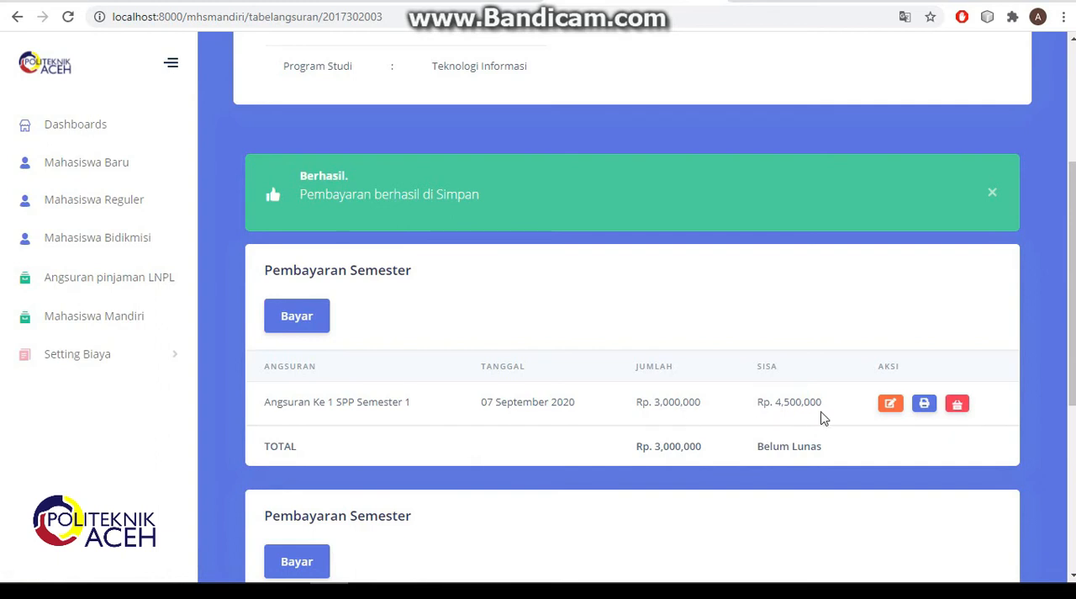
pyautogui.click(890, 407)
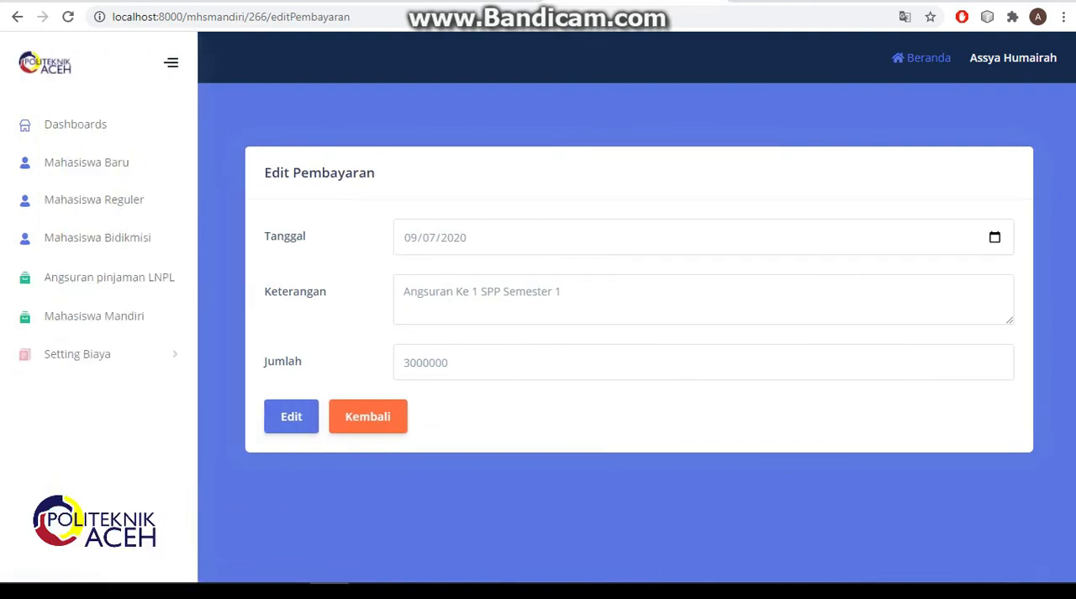
pyautogui.click(410, 363)
pyautogui.press('BackSpace')
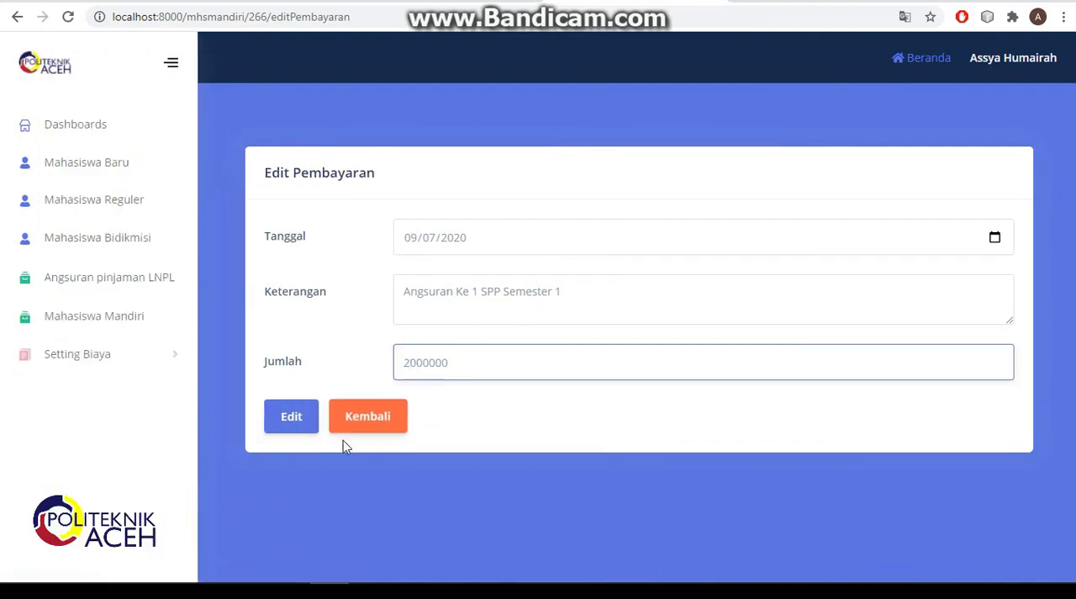
pyautogui.click(295, 424)
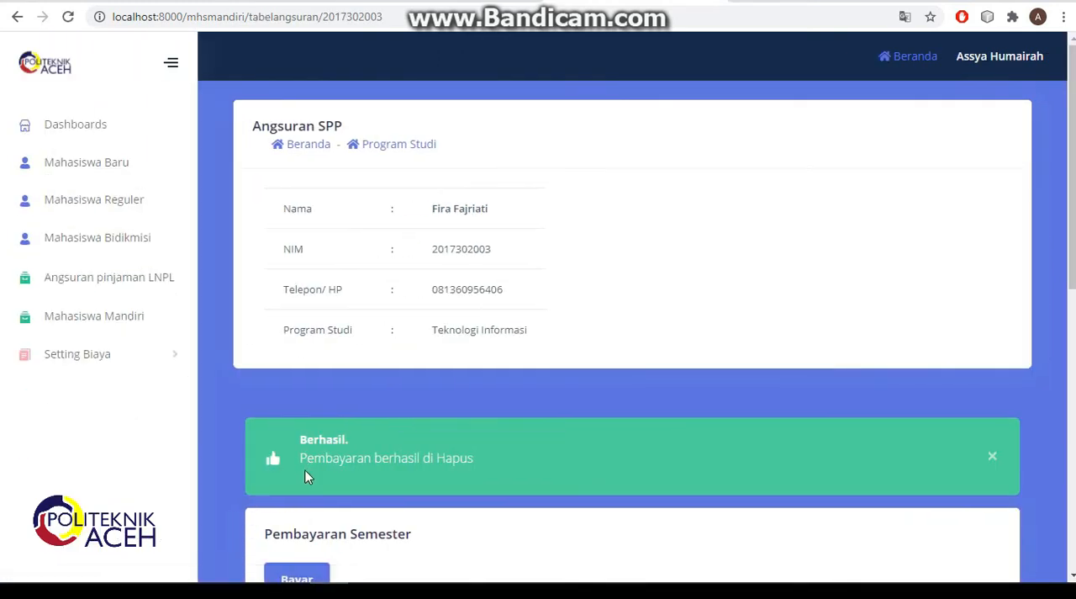
# - Generate the receipt for the Angsuran Ke 1 SPP Semester 1 payment without saving a PDF, and return to the refreshed installment page
pyautogui.scroll(-6, 311, 463)
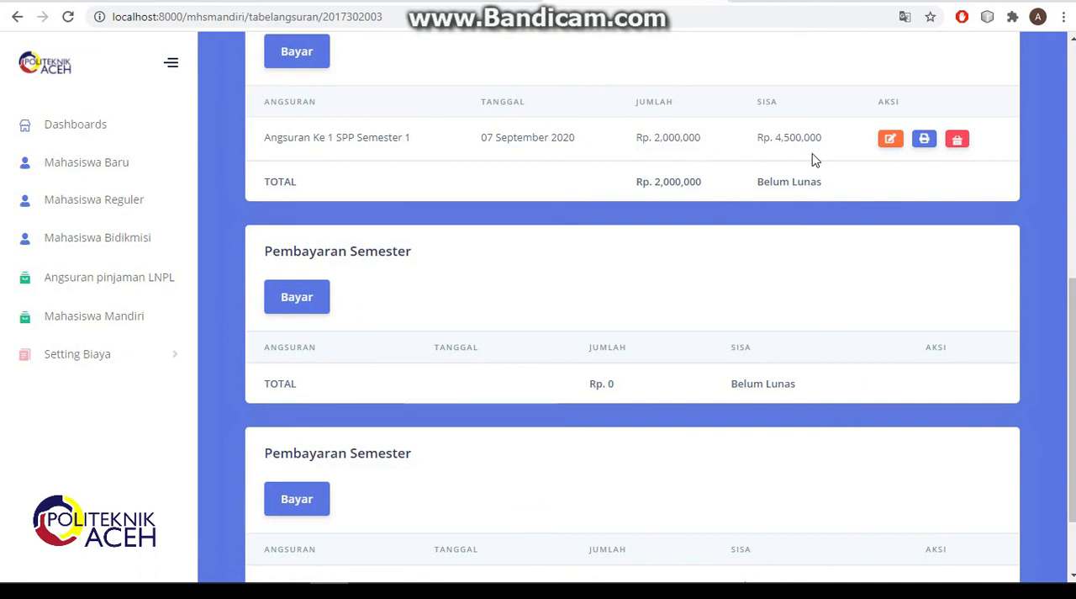
pyautogui.click(923, 139)
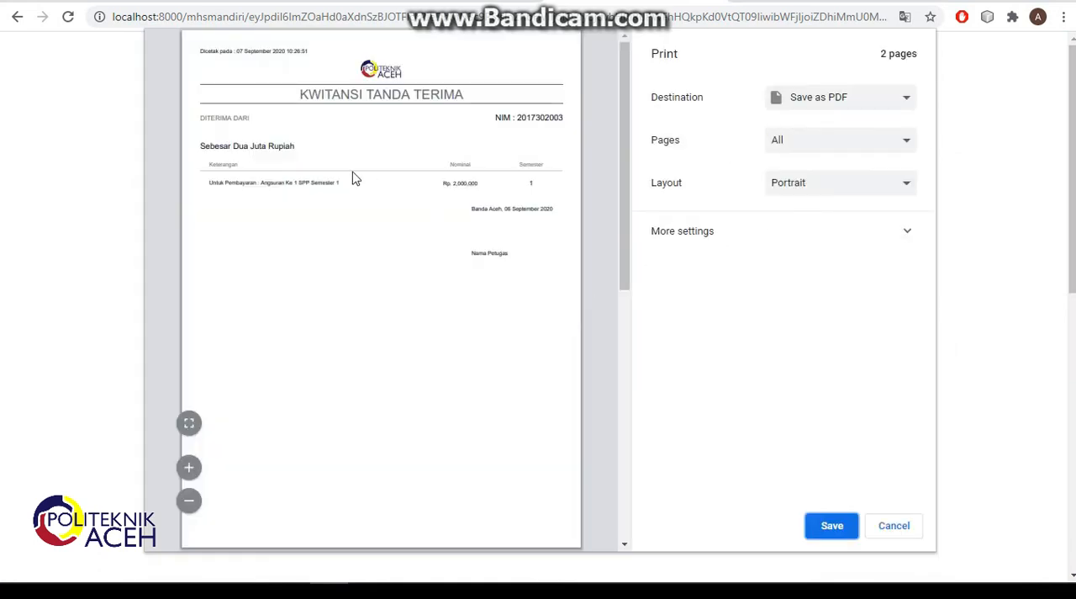
pyautogui.click(881, 530)
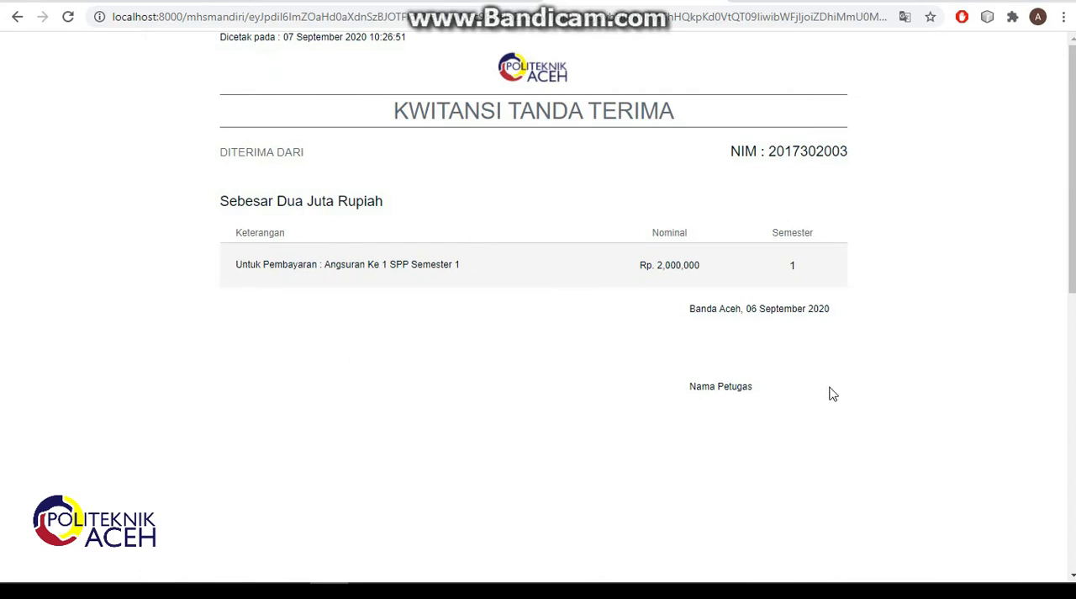
pyautogui.click(17, 18)
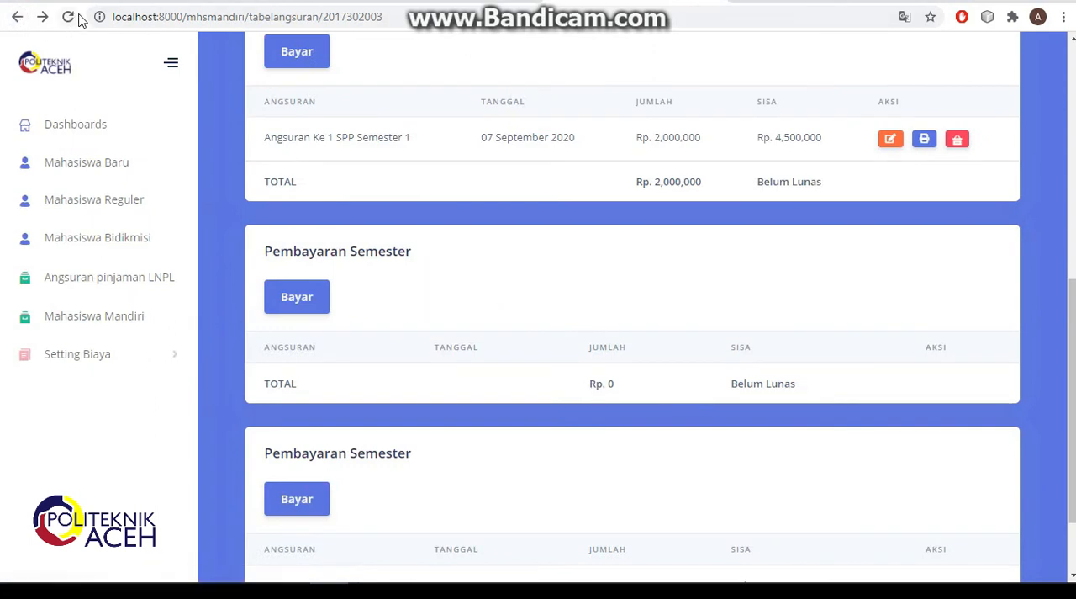
pyautogui.click(72, 21)
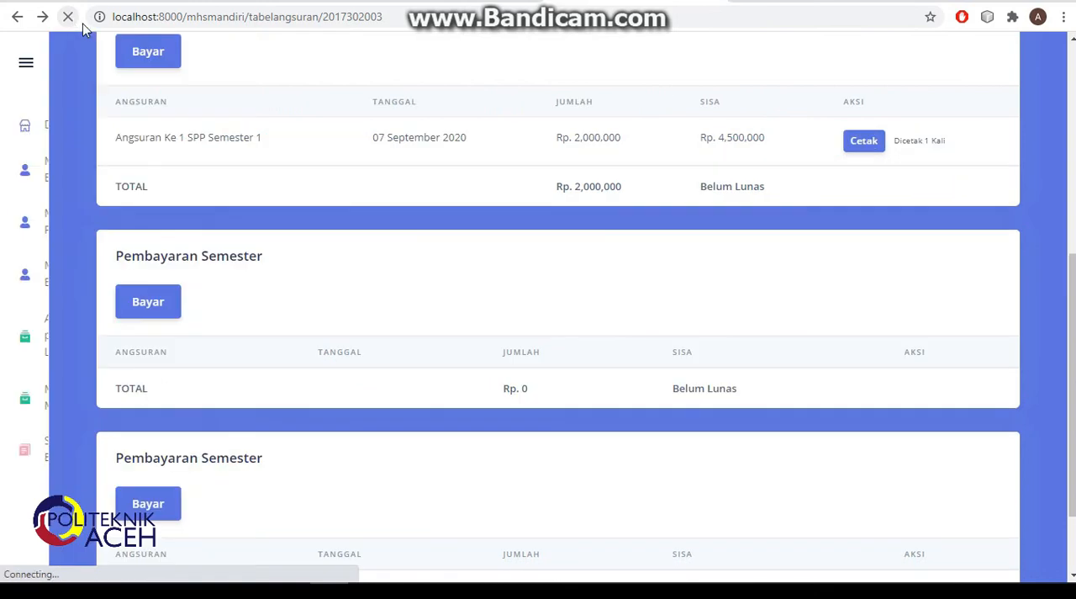
# - Record and save a payment of 4500000 as Angsuran Ke 2 for SPP Semester 1, dated 09/07/2020
pyautogui.scroll(2, 528, 195)
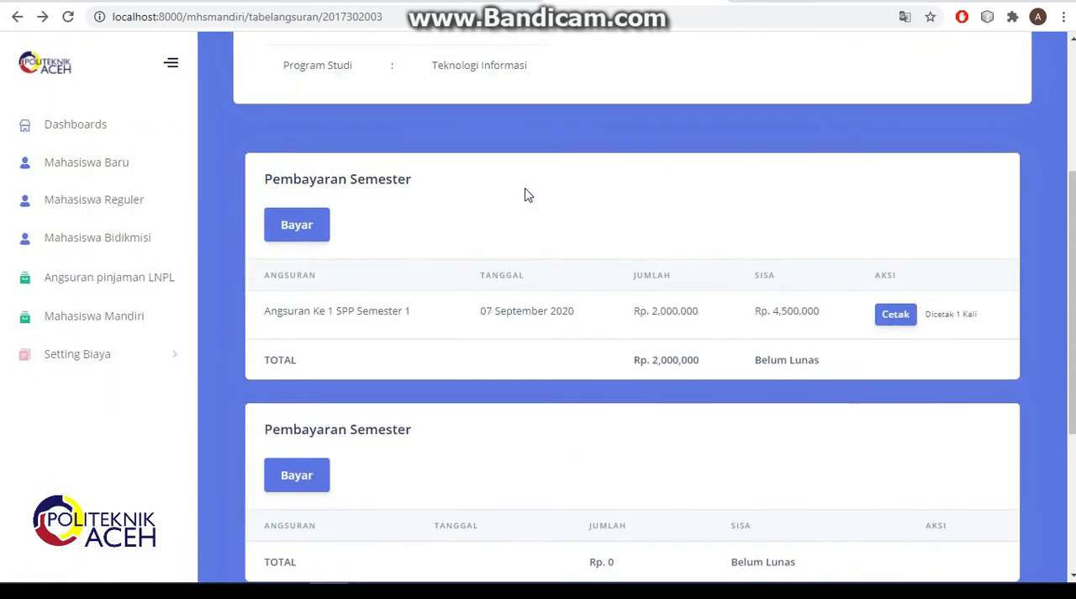
pyautogui.click(299, 230)
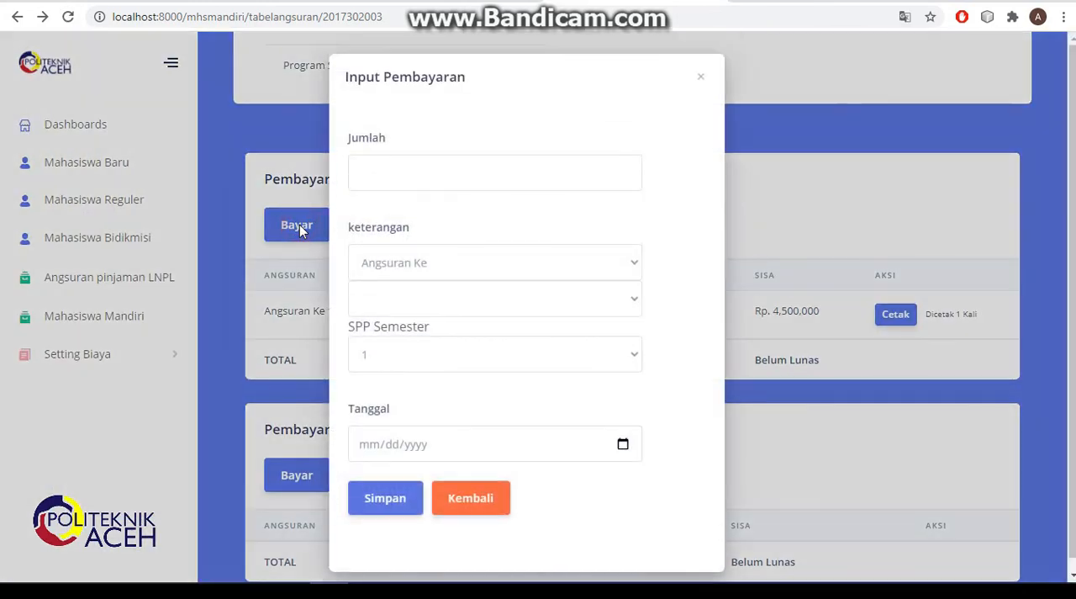
pyautogui.click(471, 173)
pyautogui.write('5')
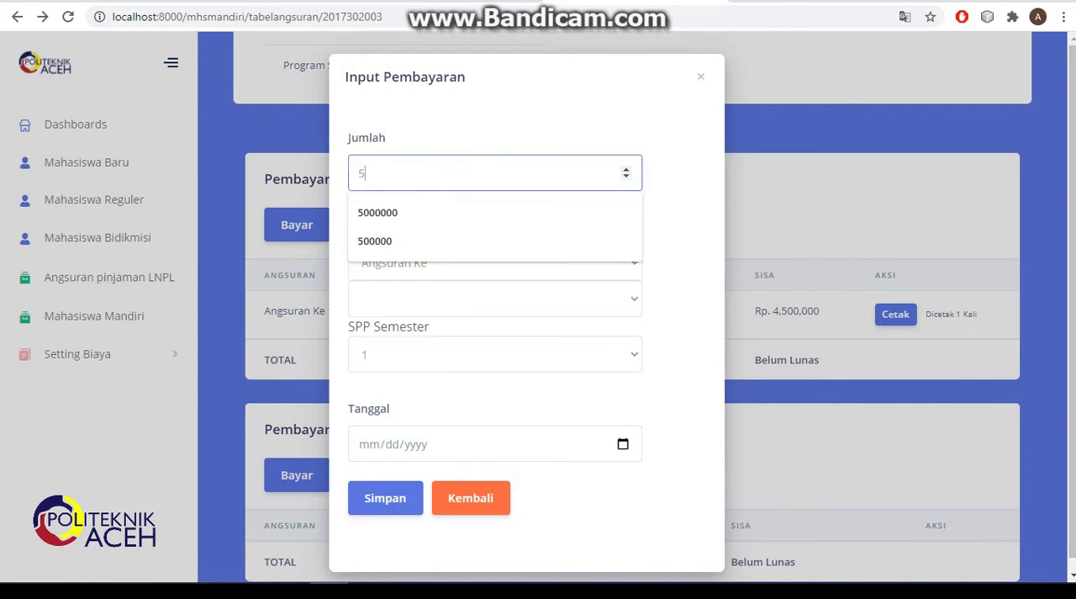
pyautogui.press('BackSpace')
pyautogui.write('4500')
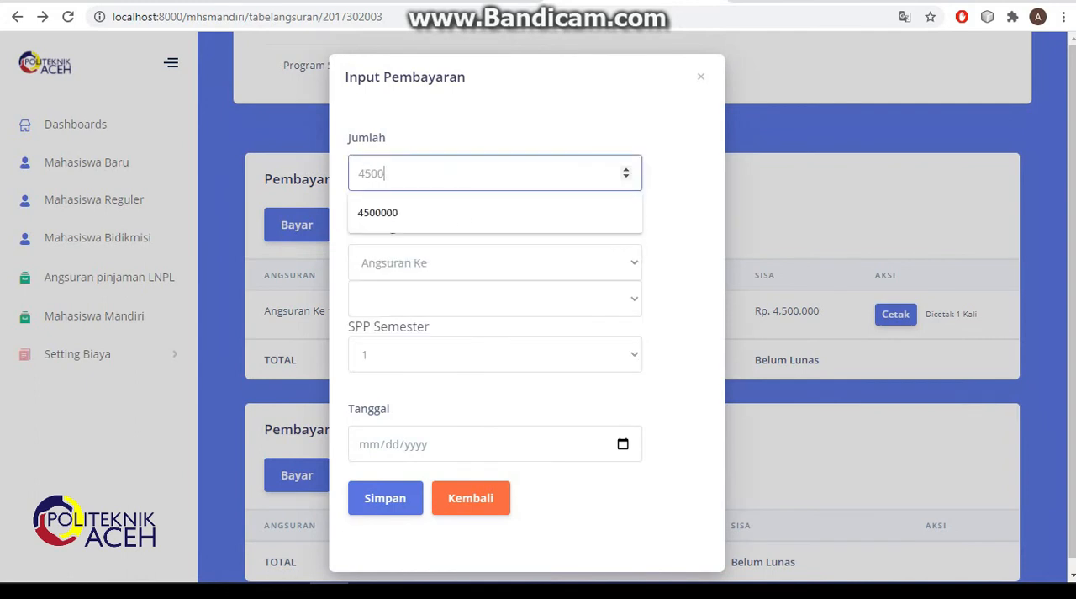
pyautogui.write('000')
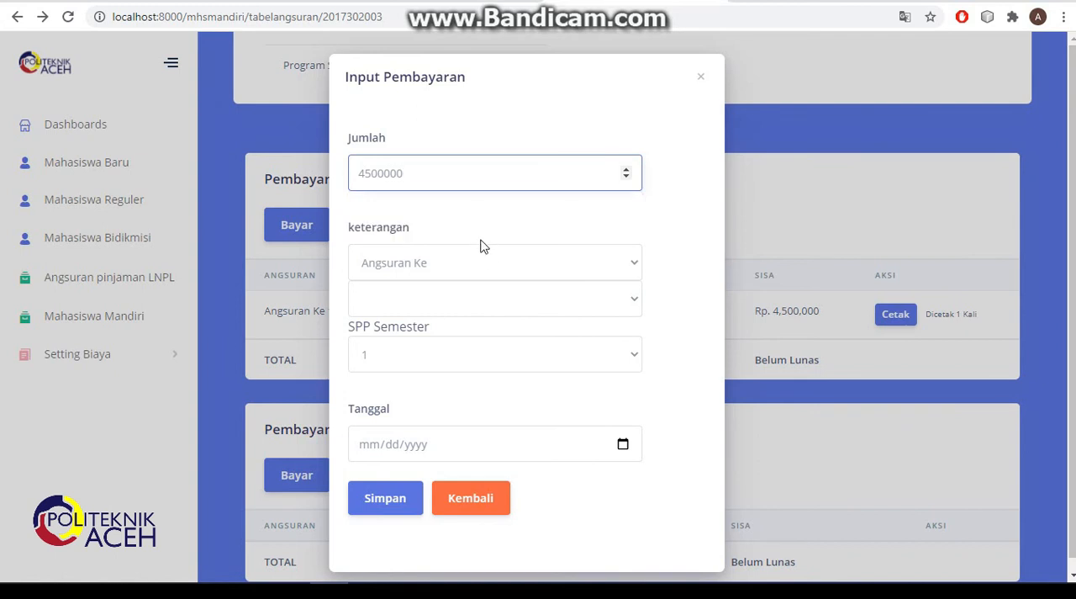
pyautogui.click(495, 300)
pyautogui.click(468, 353)
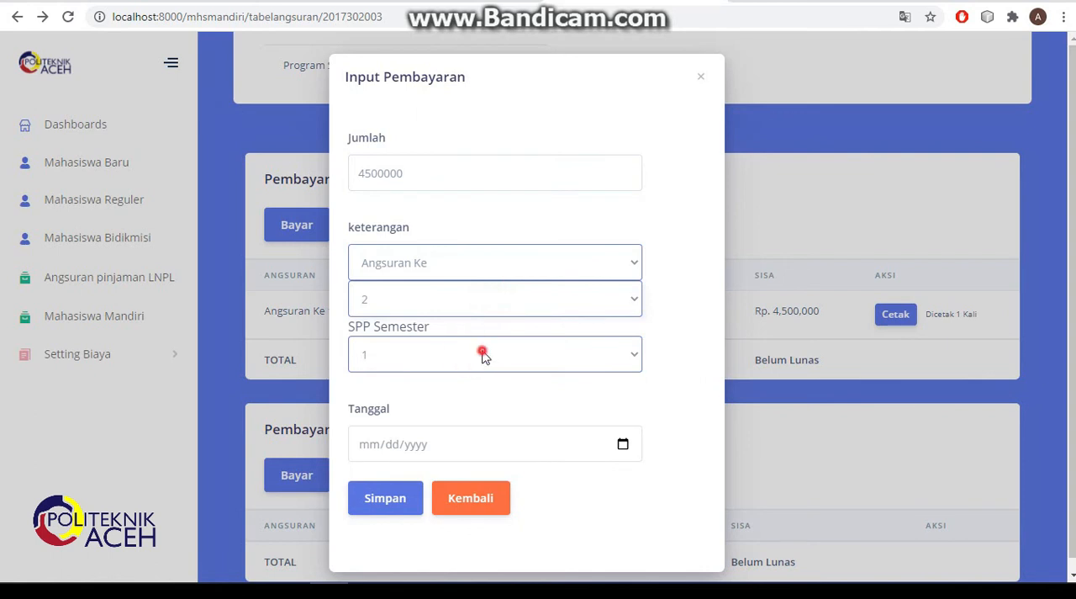
pyautogui.click(484, 357)
pyautogui.click(481, 380)
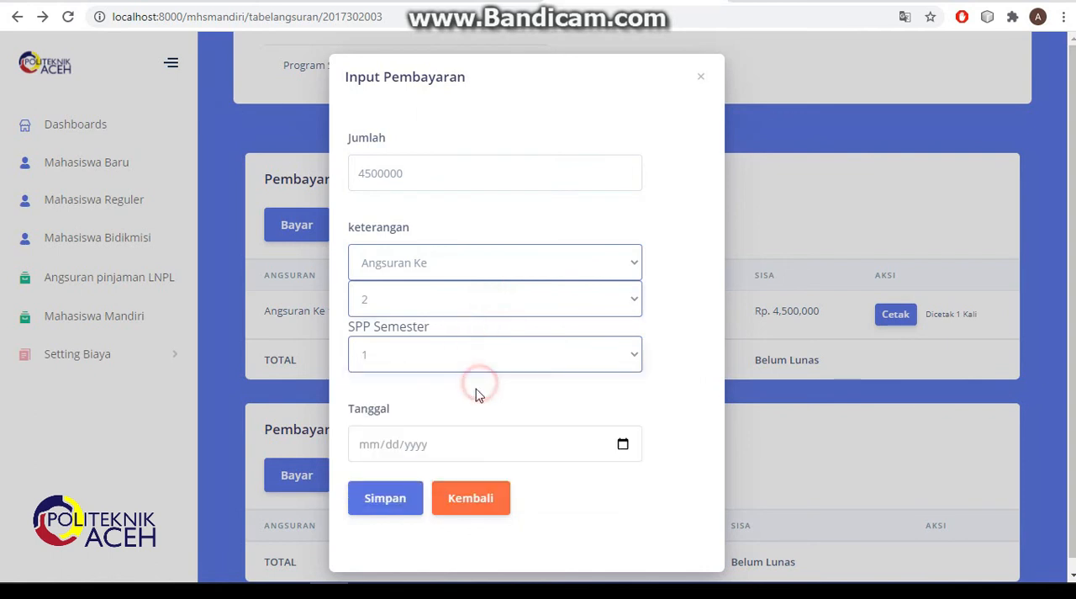
pyautogui.click(622, 445)
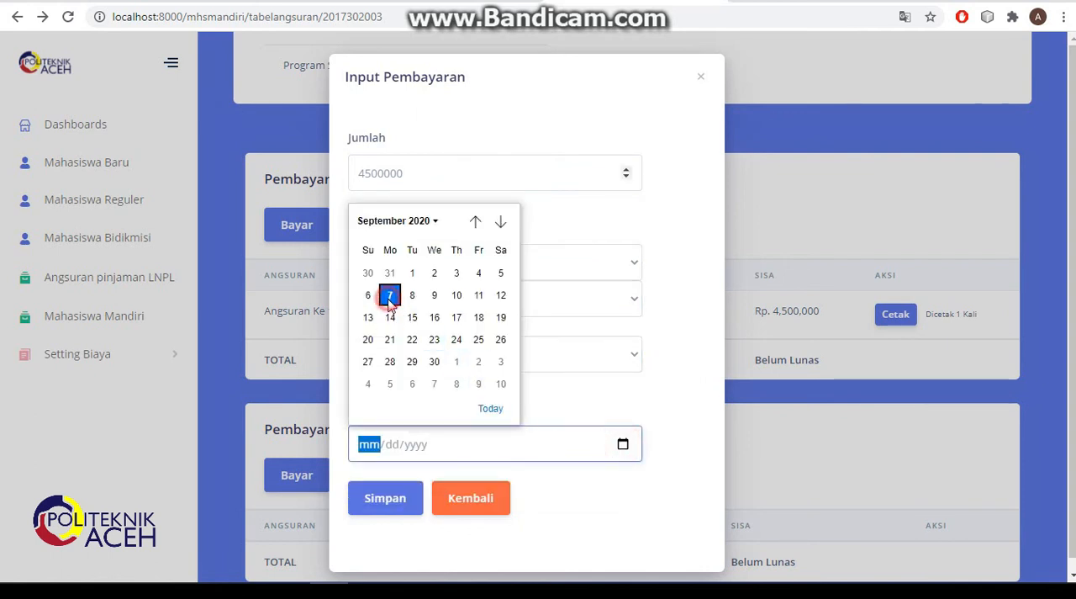
pyautogui.click(391, 296)
pyautogui.click(407, 491)
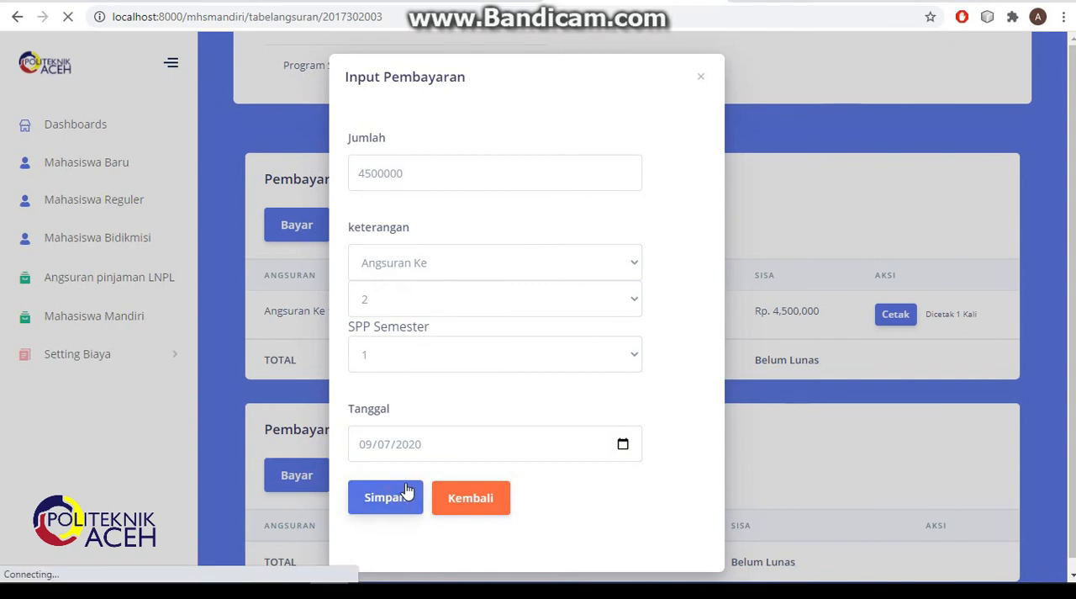
# - Review the recorded SPP Semester 1 installments and the student's details on the Angsuran SPP page
pyautogui.scroll(-6, 474, 418)
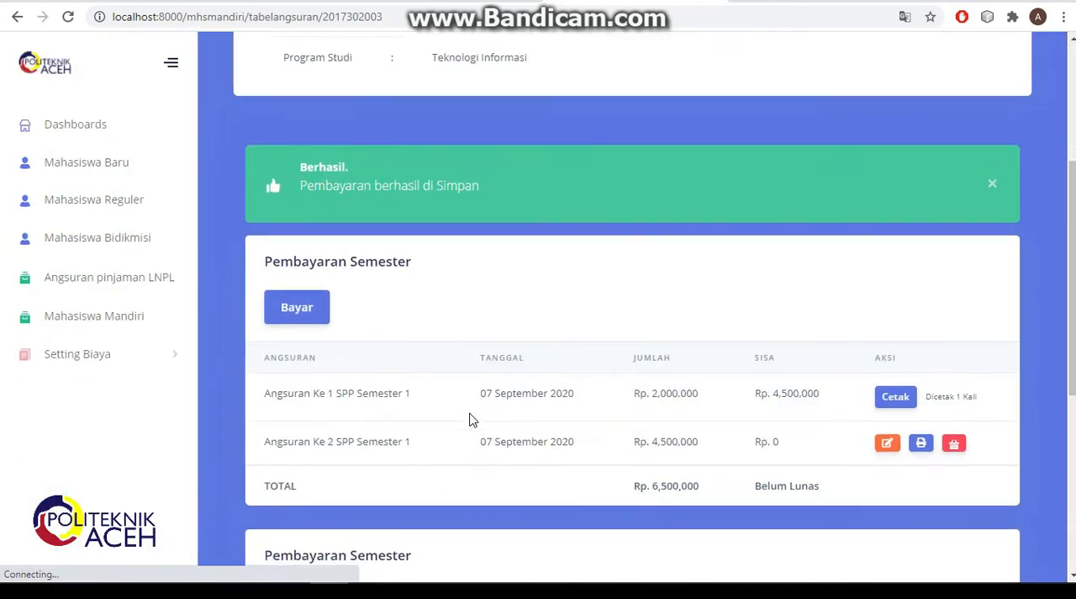
pyautogui.scroll(3, 473, 418)
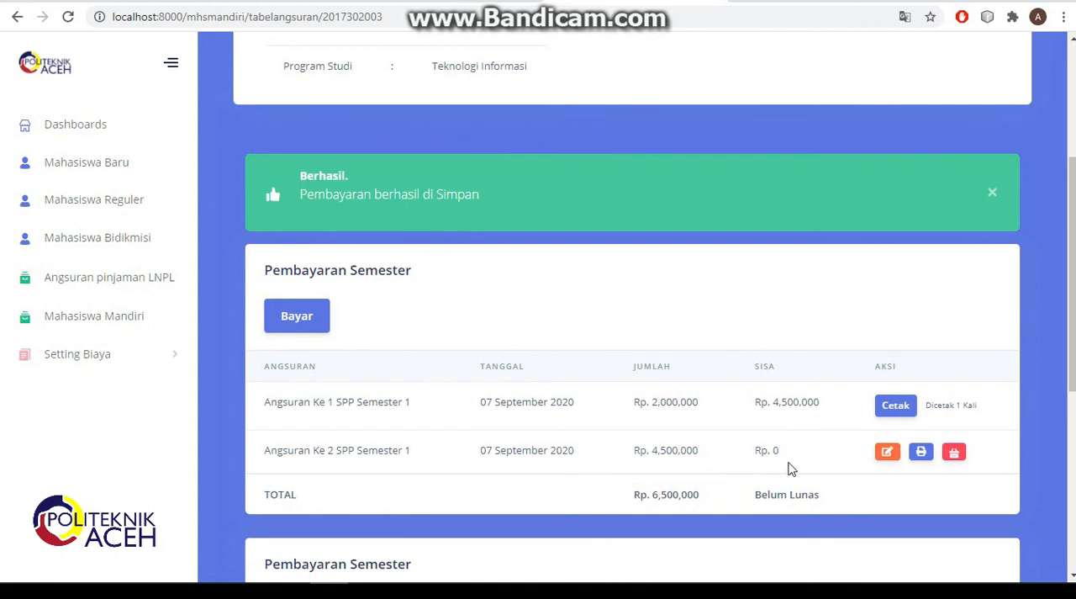
pyautogui.scroll(3, 791, 469)
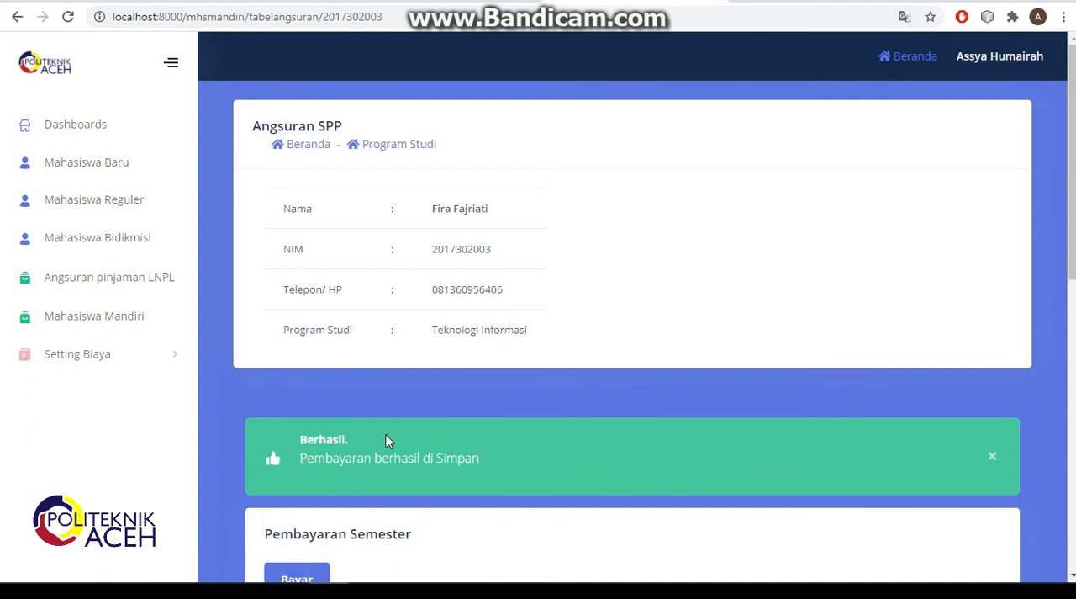
# - Examine the Rincian Biaya cost settings for the Basnaz, bidikmisi, Jalur lainnya and mandiri entry paths, returning to the path list
pyautogui.click(95, 358)
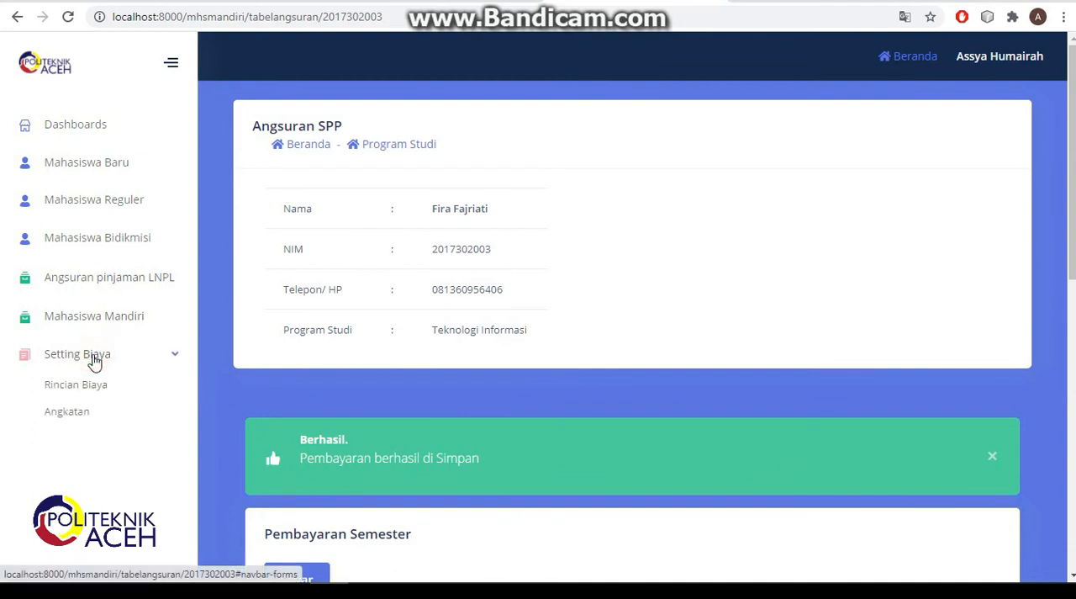
pyautogui.click(96, 386)
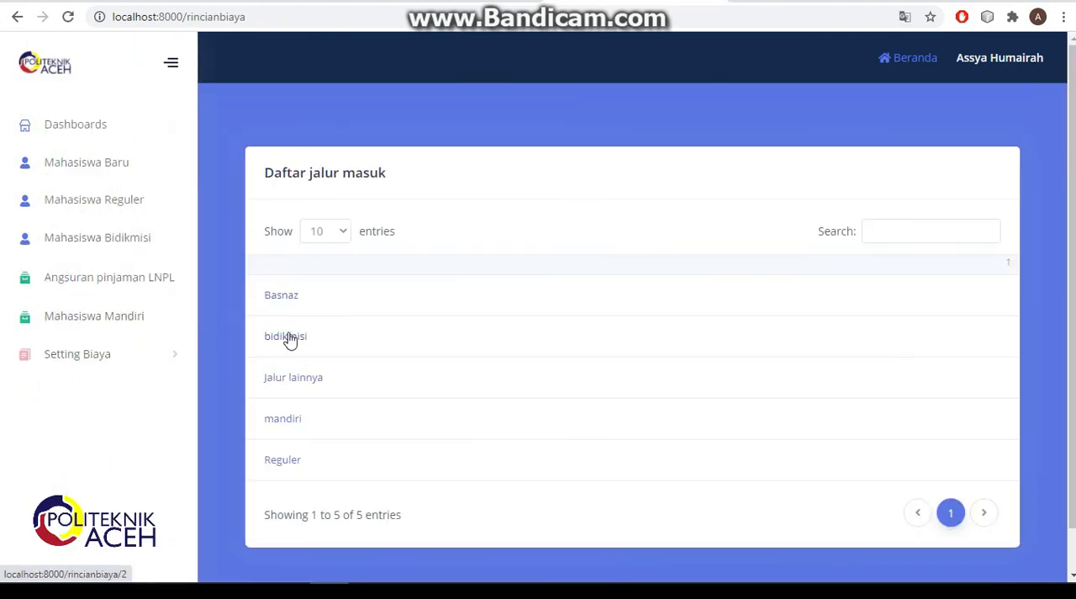
pyautogui.click(283, 301)
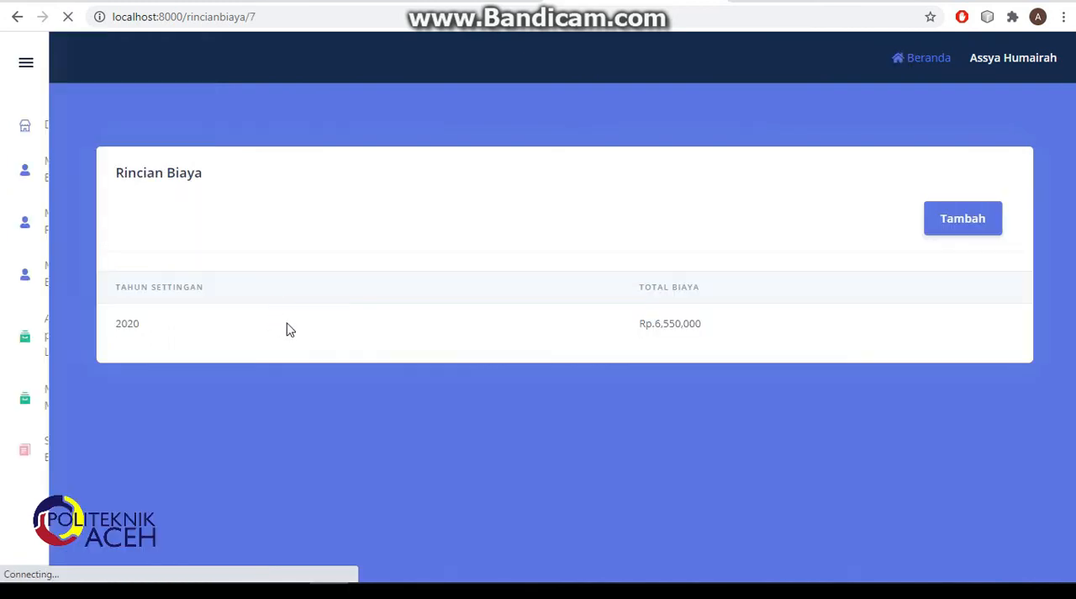
pyautogui.click(17, 17)
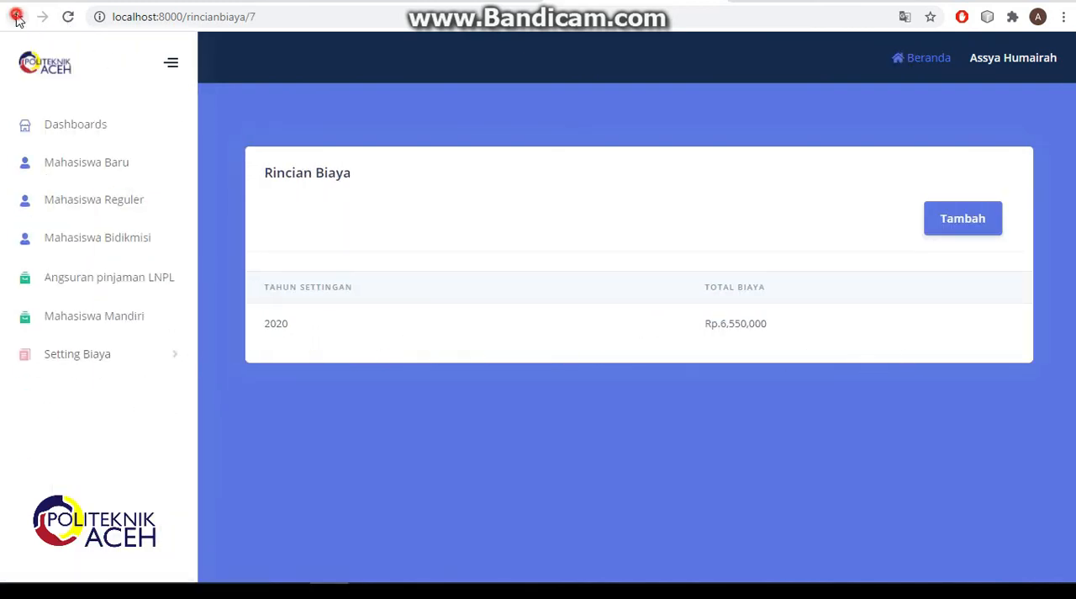
pyautogui.click(272, 339)
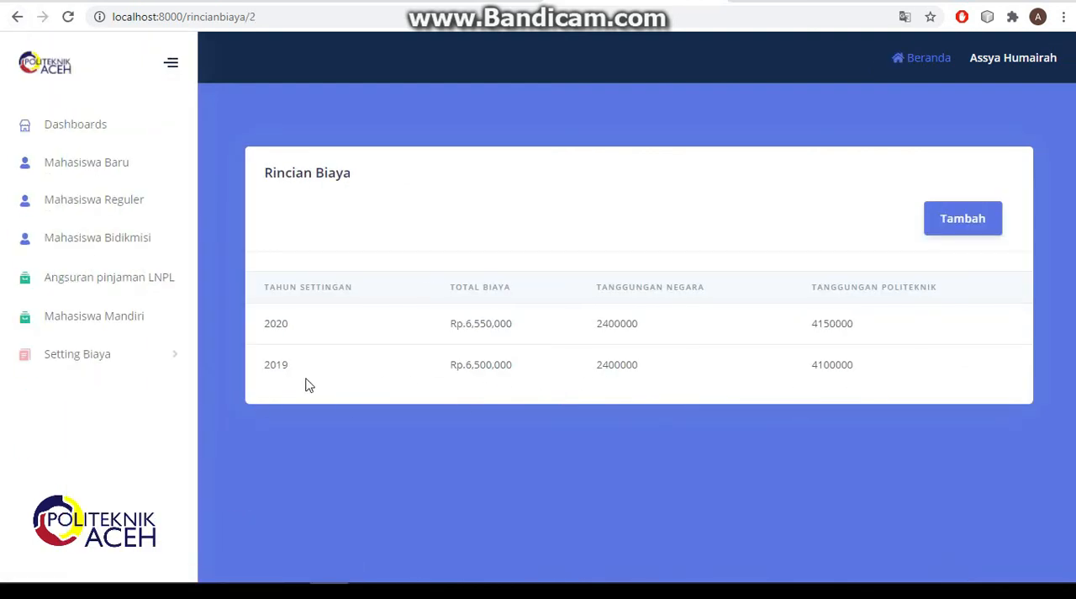
pyautogui.click(18, 25)
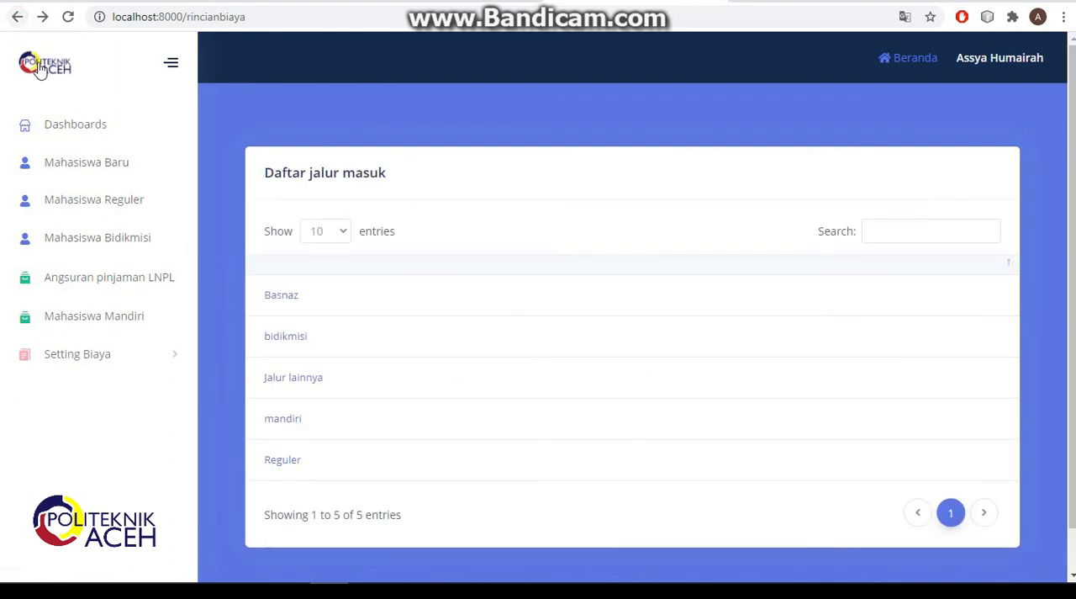
pyautogui.click(297, 382)
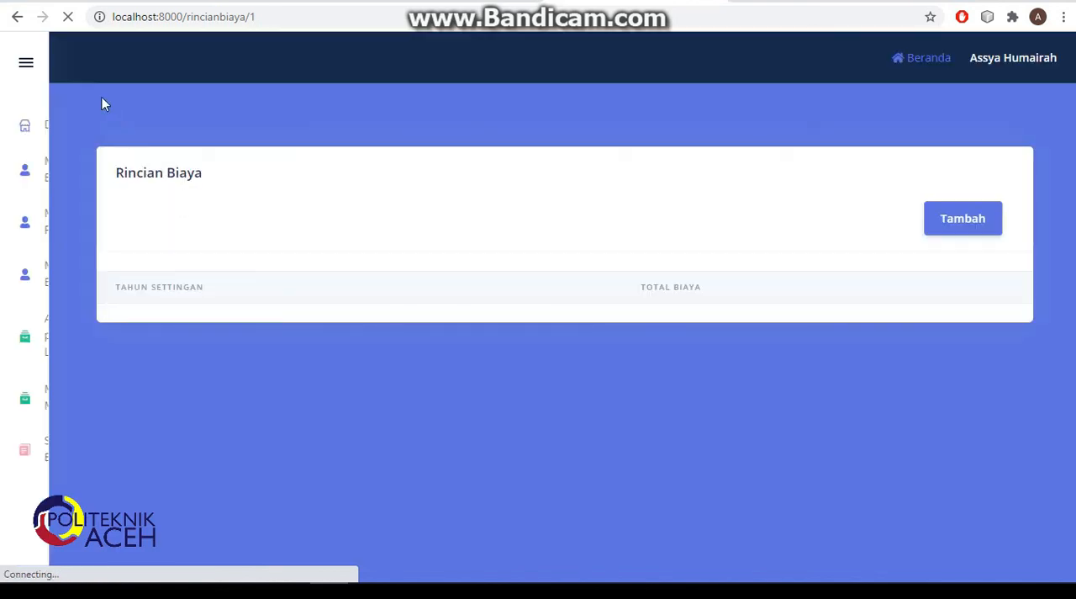
pyautogui.click(17, 17)
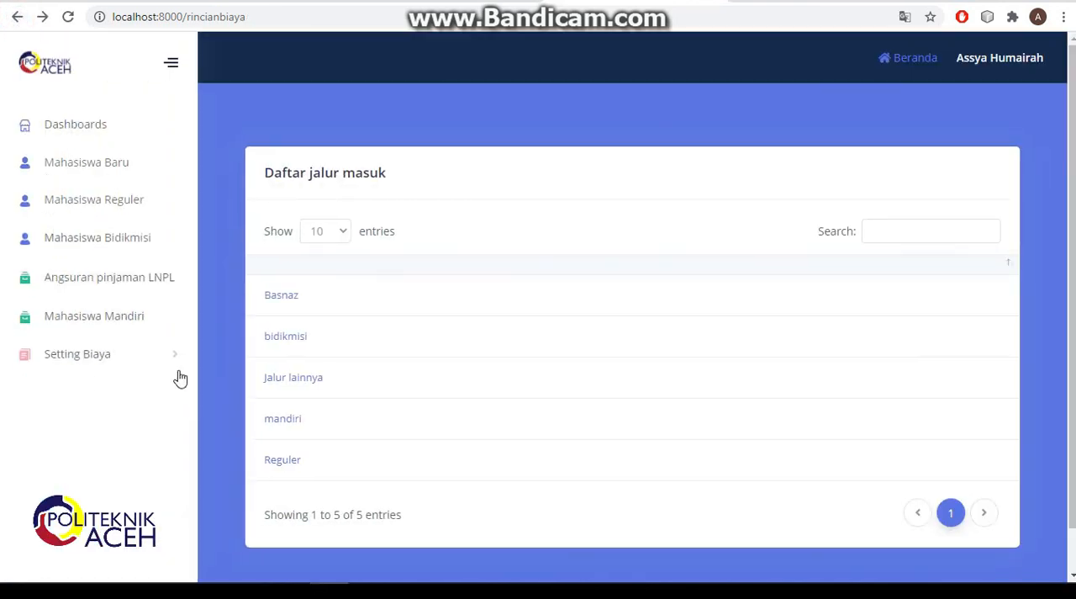
pyautogui.click(291, 422)
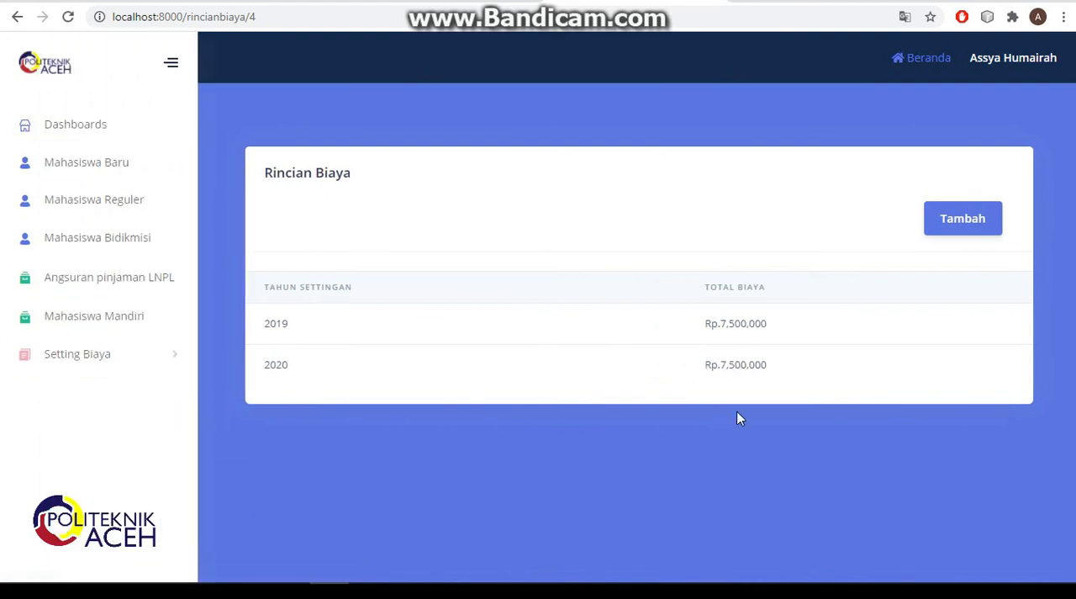
pyautogui.click(17, 16)
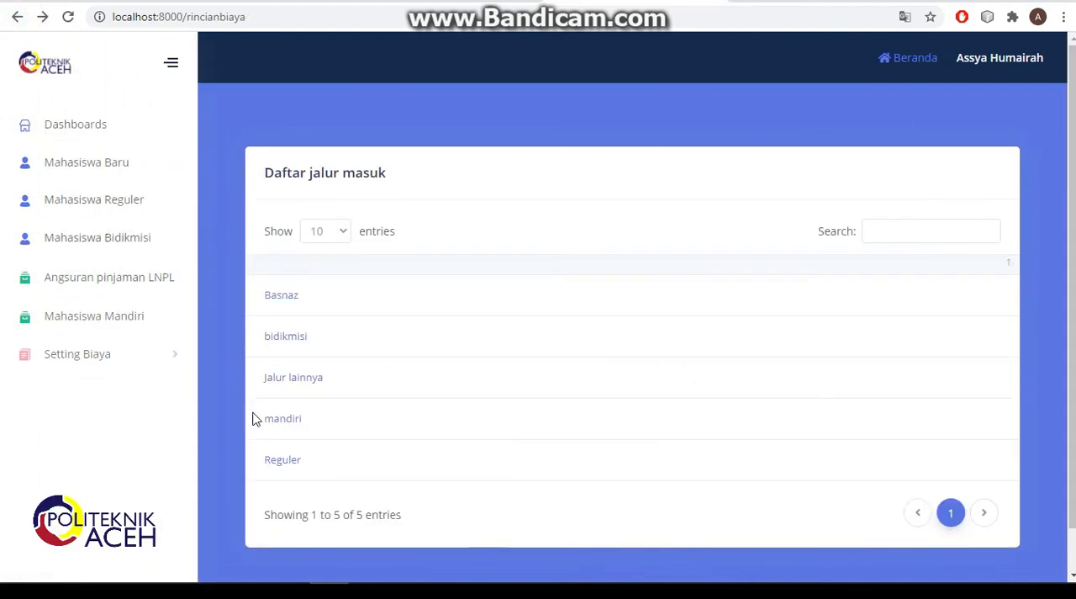
# - Add a cost setting for the Reguler entry path with Tahun settingan 2022 and Jumlah biaya 7000000
pyautogui.click(280, 465)
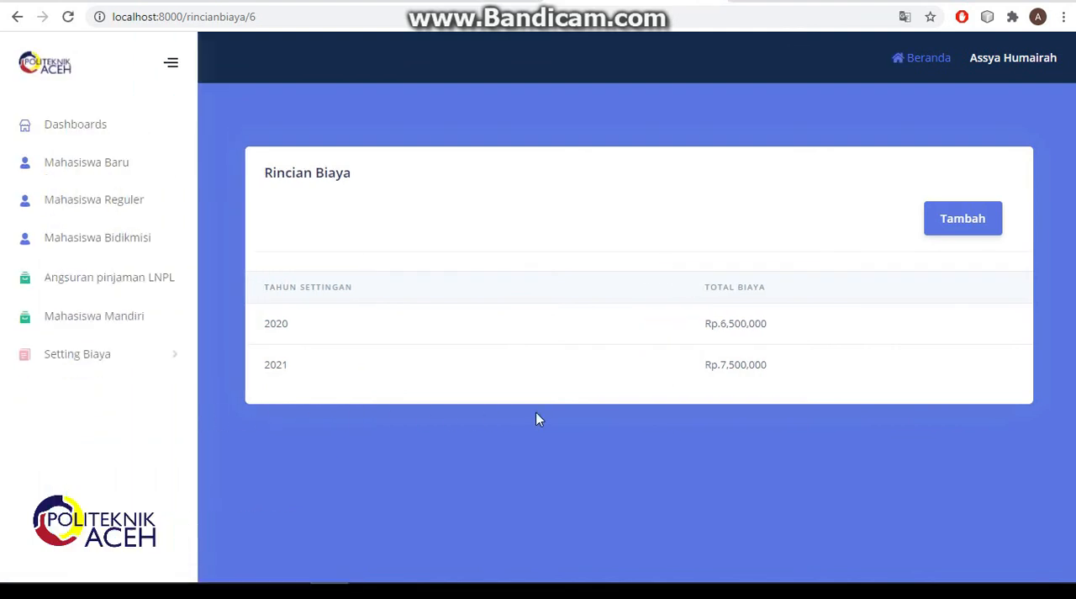
pyautogui.click(961, 227)
pyautogui.click(557, 172)
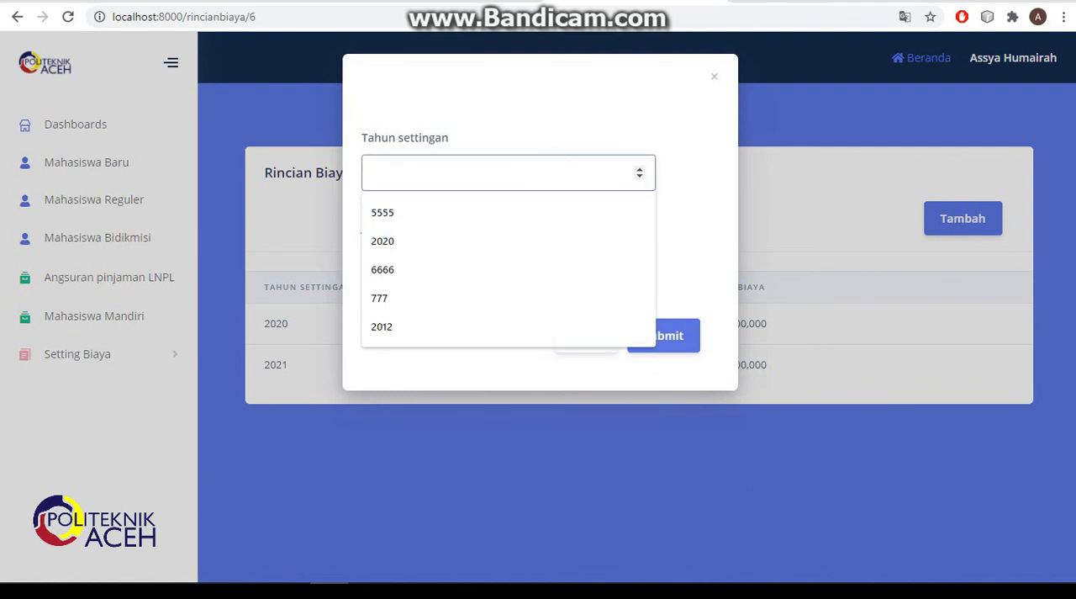
pyautogui.write('20')
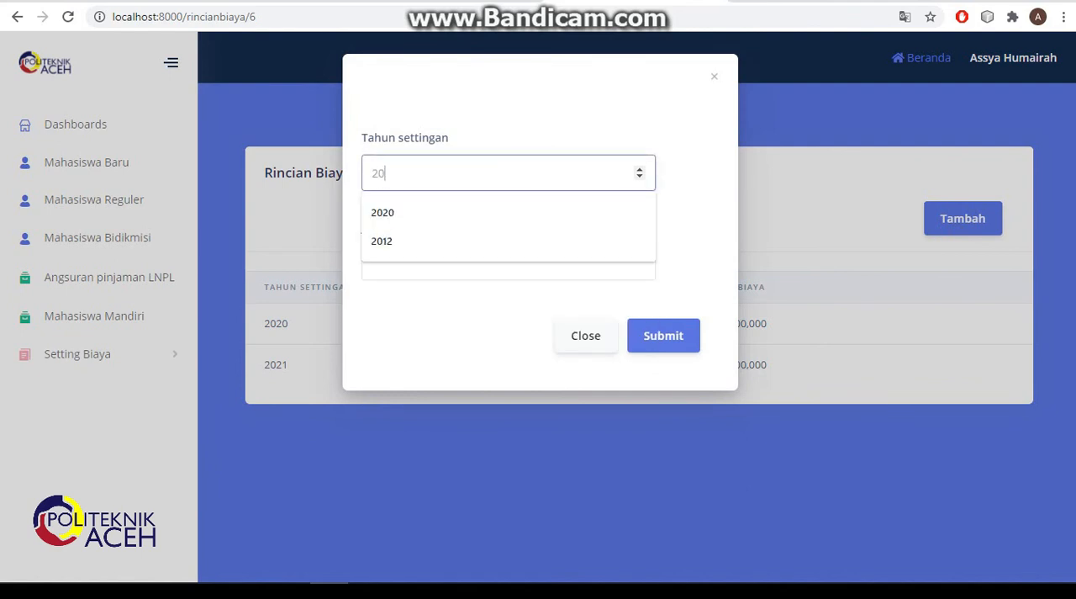
pyautogui.write('22')
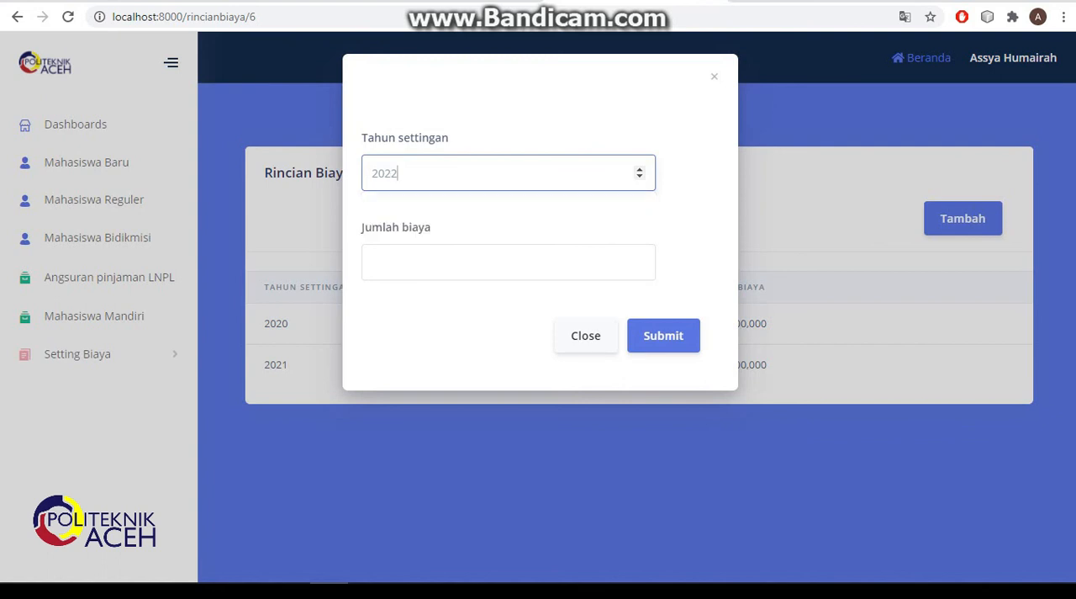
pyautogui.click(558, 260)
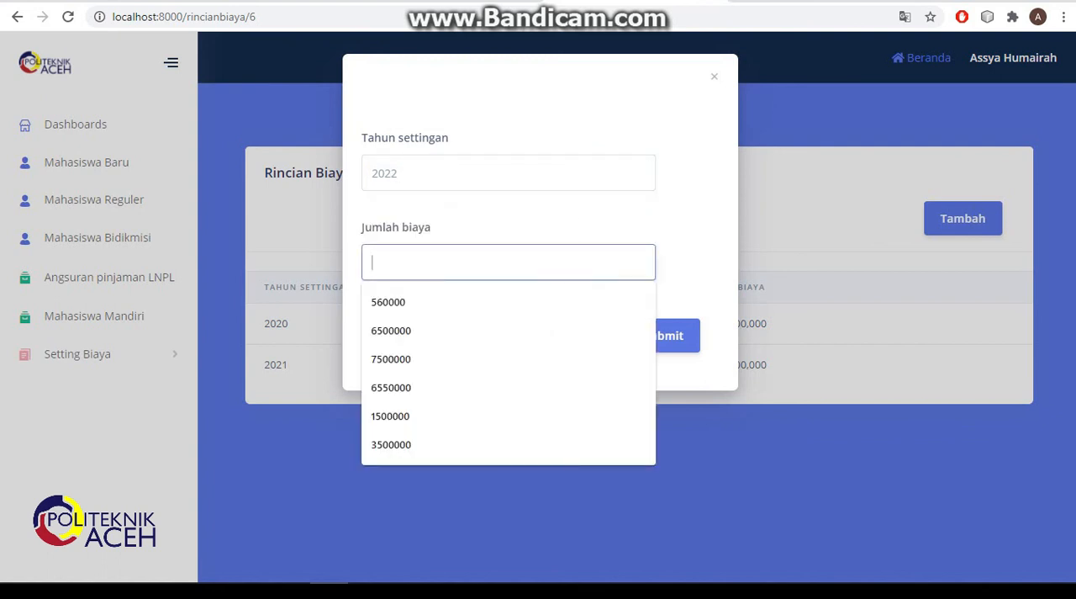
pyautogui.write('7000000')
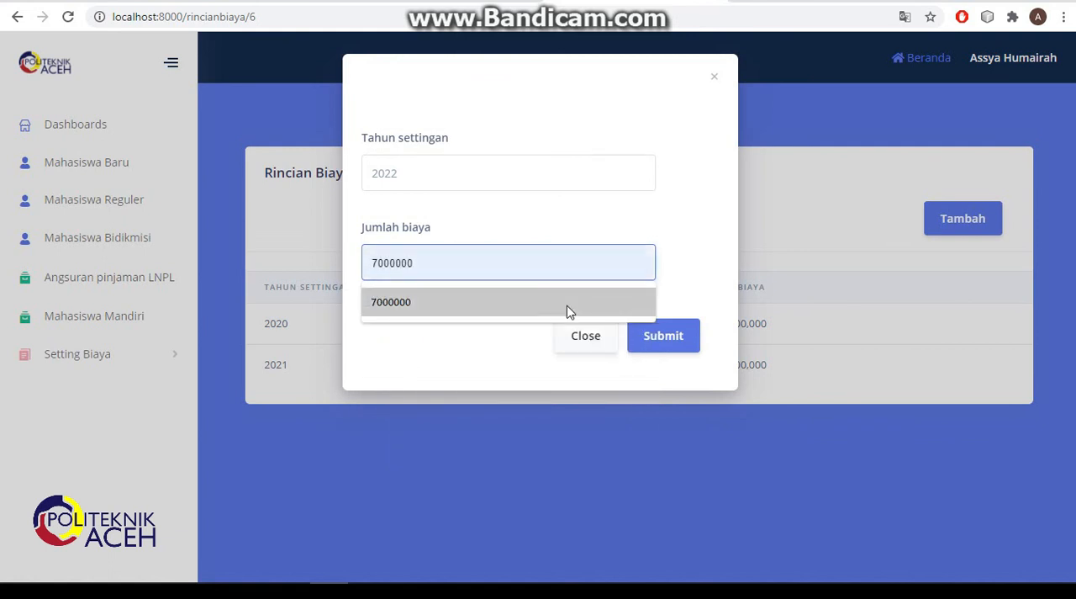
pyautogui.click(567, 306)
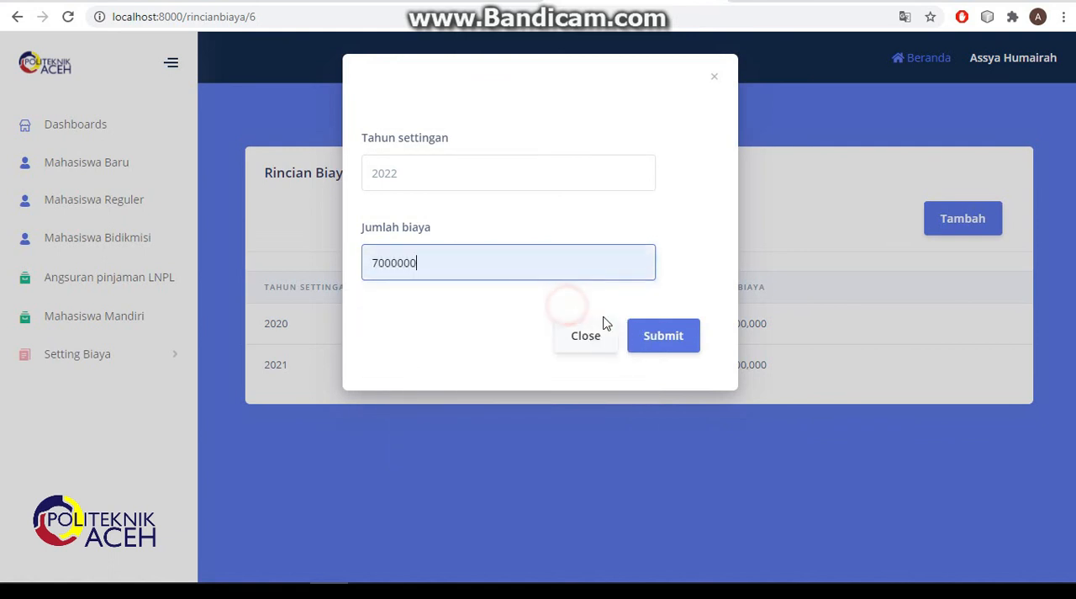
pyautogui.click(647, 347)
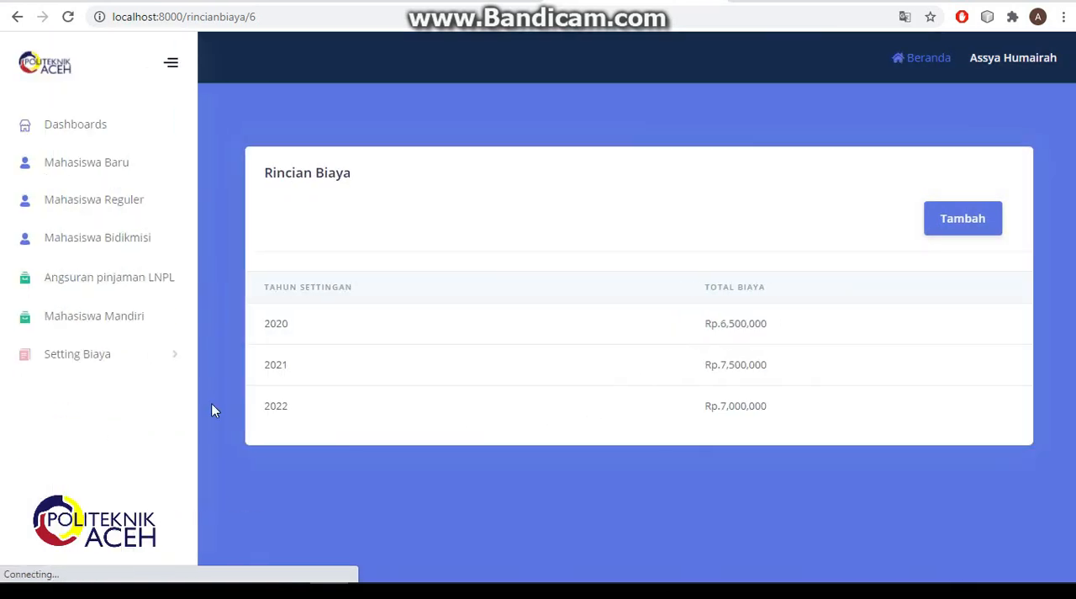
# - Add a Biaya per angkatan entry for Tahun angkatan 2018 with Jalur masuk Reguler and Tahun settingan biaya 2022
pyautogui.click(96, 355)
pyautogui.click(78, 412)
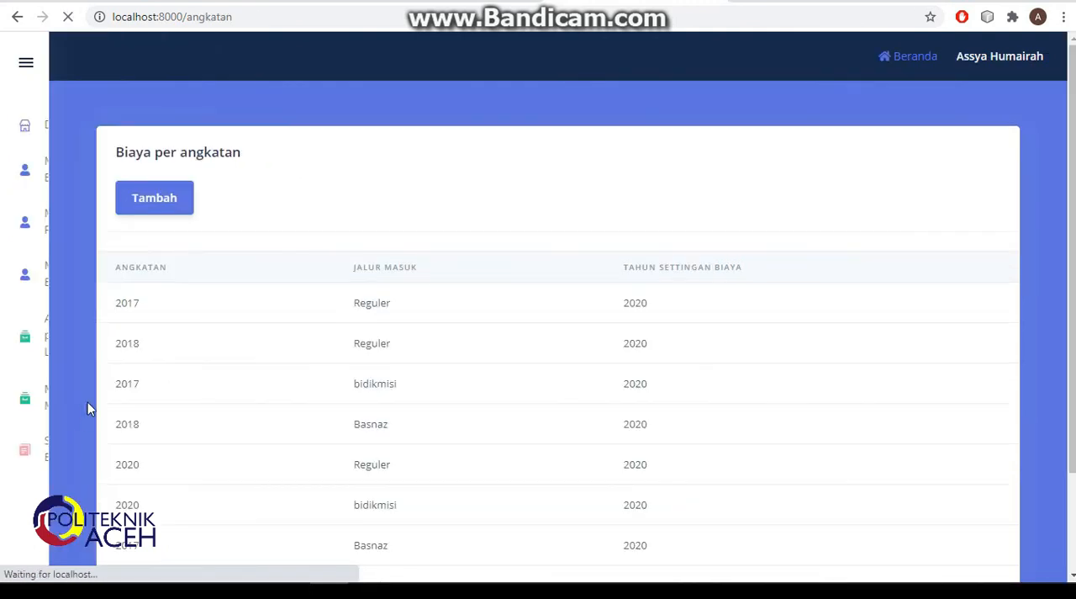
pyautogui.scroll(-2, 350, 310)
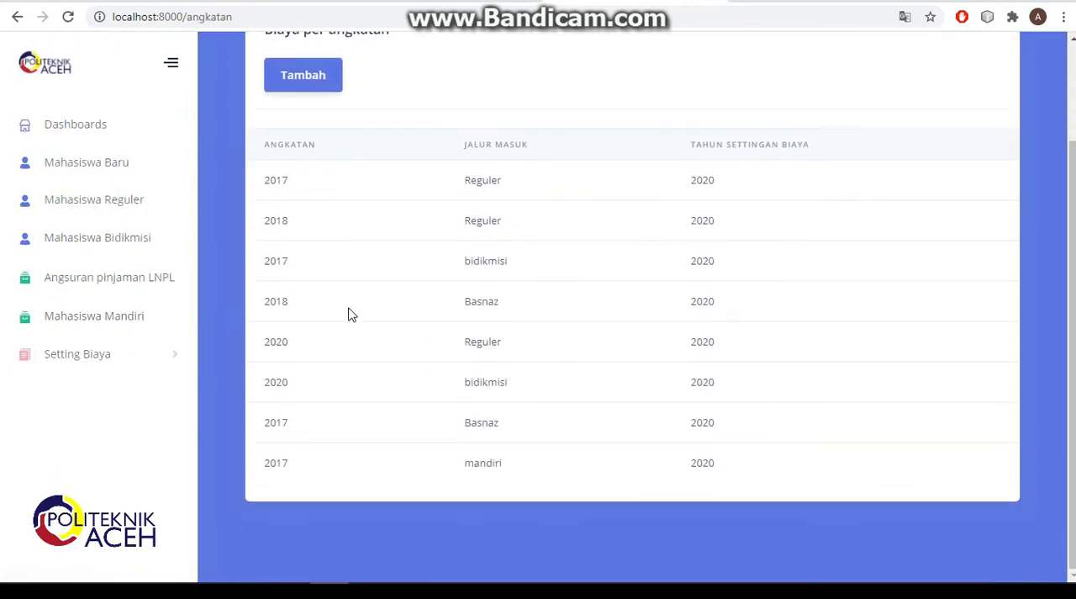
pyautogui.click(296, 85)
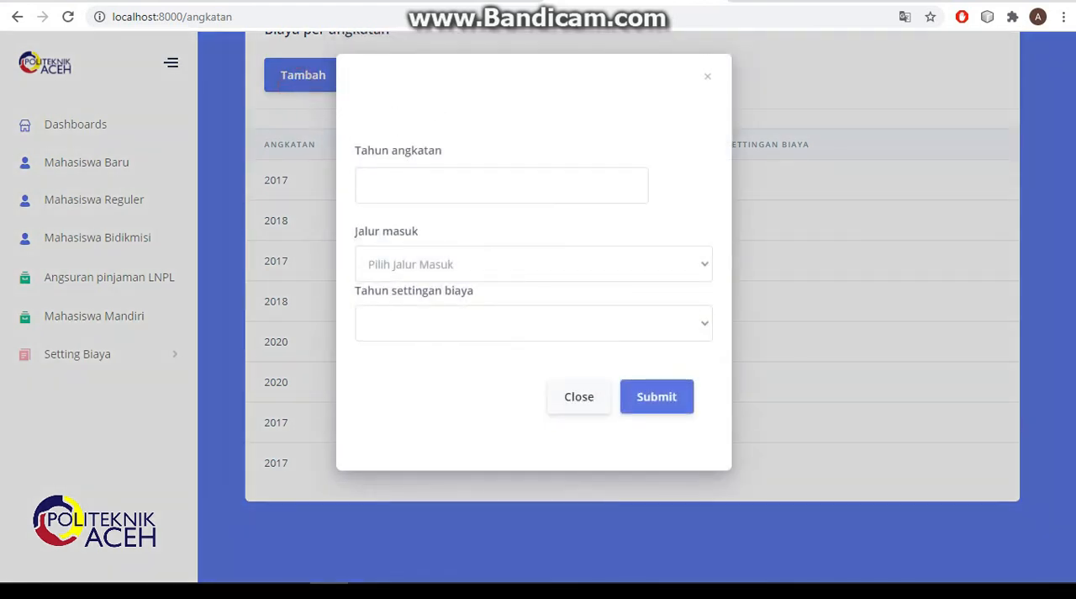
pyautogui.click(370, 182)
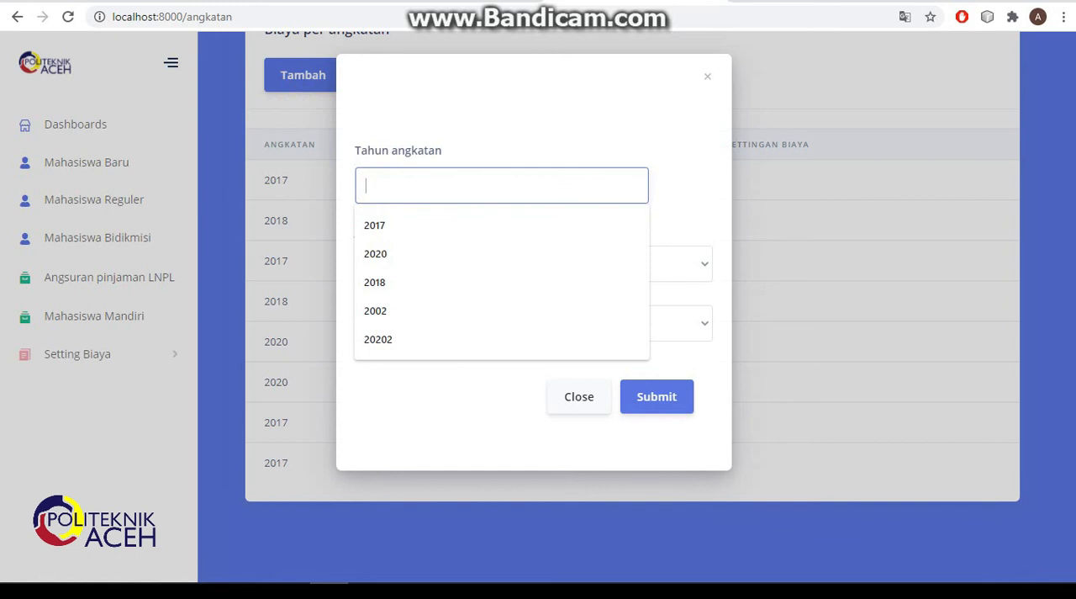
pyautogui.write('2018')
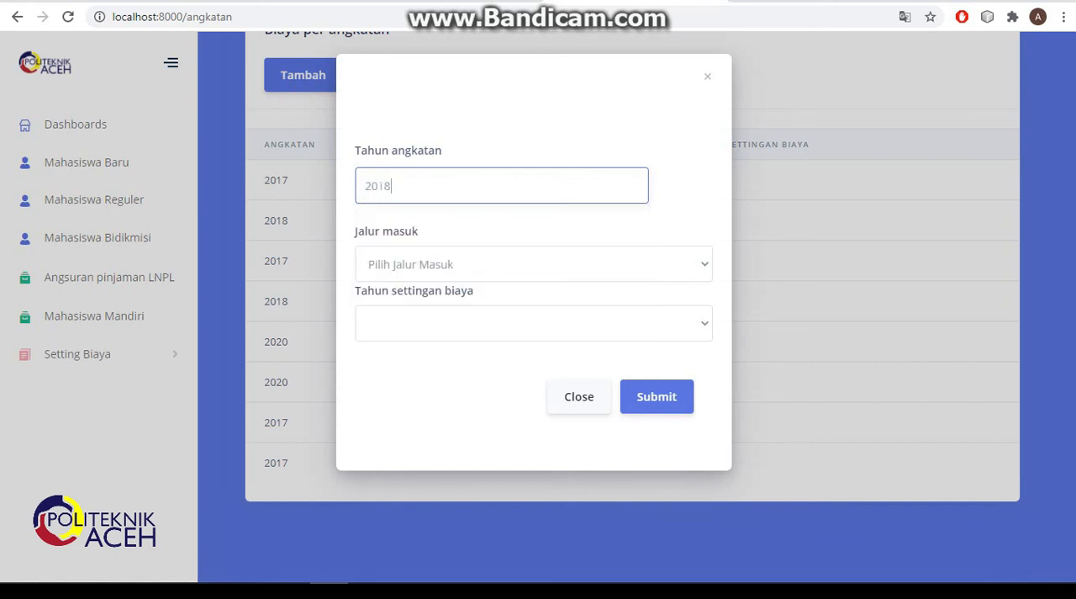
pyautogui.click(471, 264)
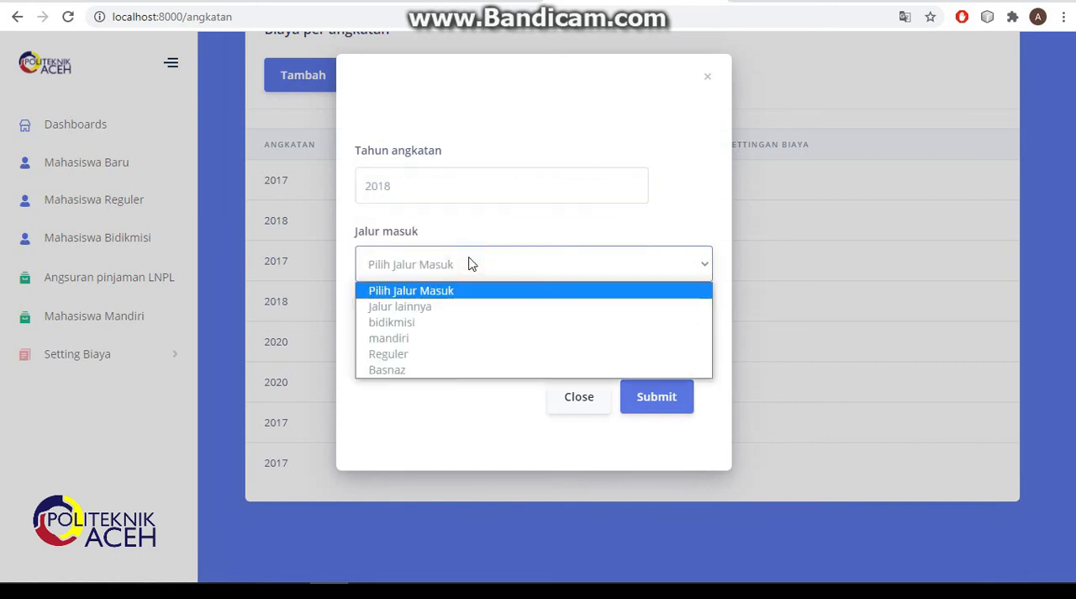
pyautogui.click(405, 354)
pyautogui.click(472, 333)
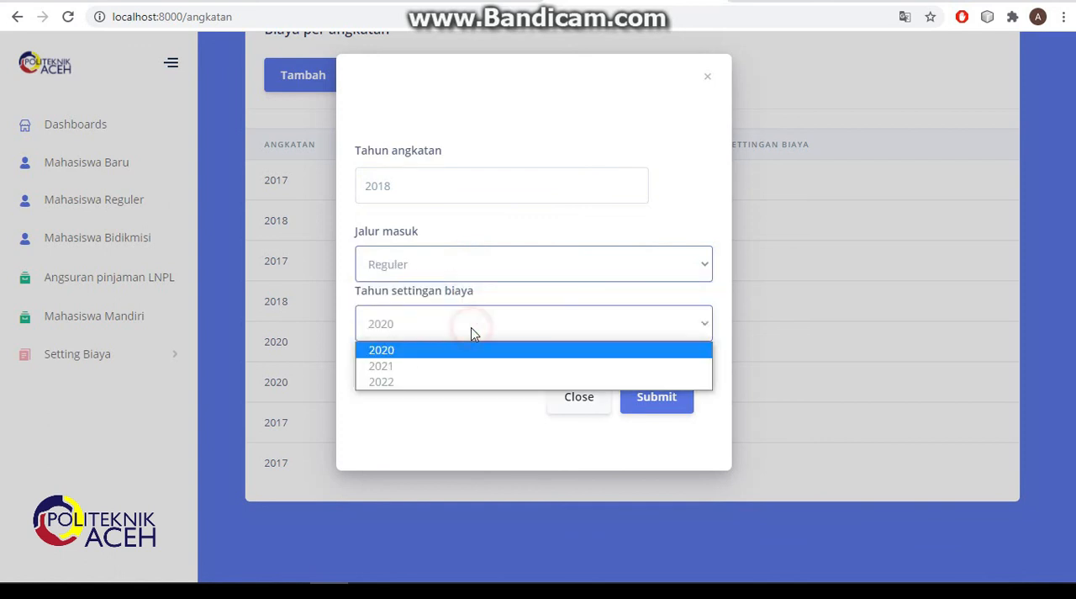
pyautogui.click(427, 383)
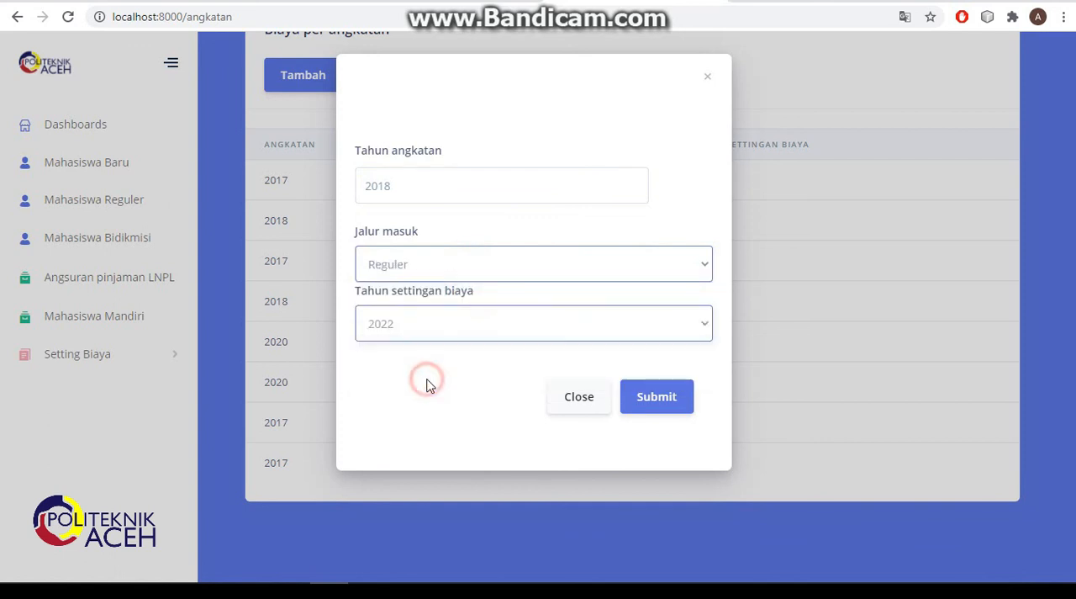
pyautogui.click(681, 403)
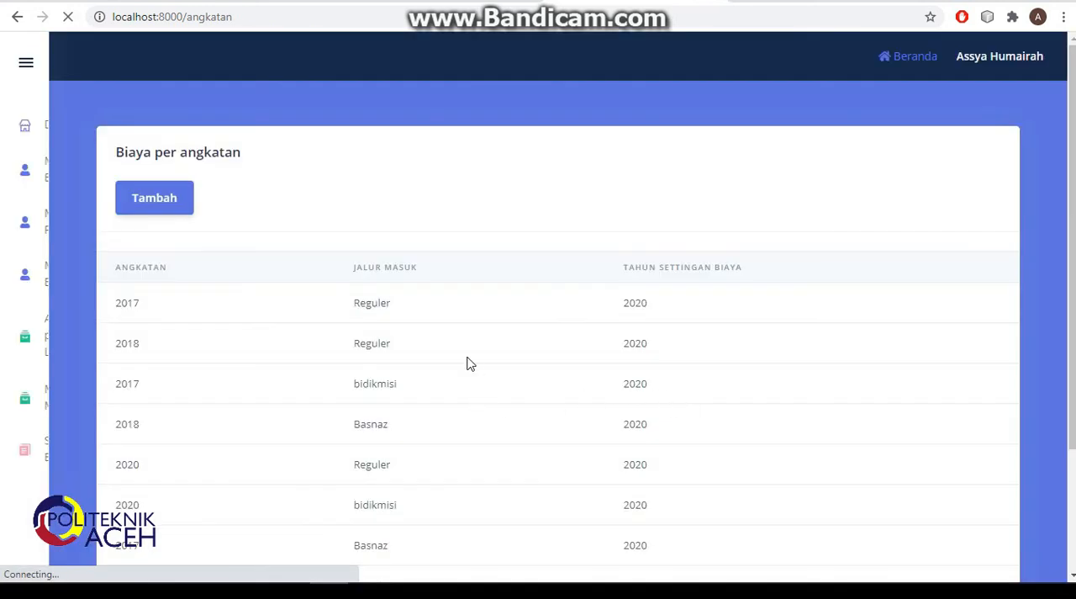
# - Check the Biaya per angkatan list through its last entry and go back to the dashboard
pyautogui.scroll(-2, 459, 334)
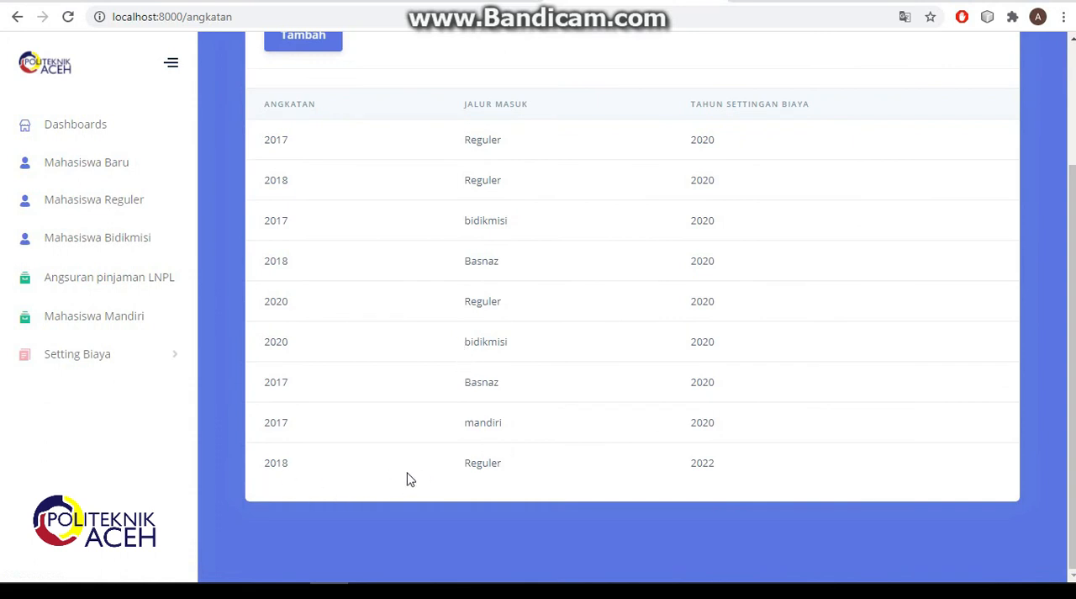
pyautogui.scroll(3, 508, 470)
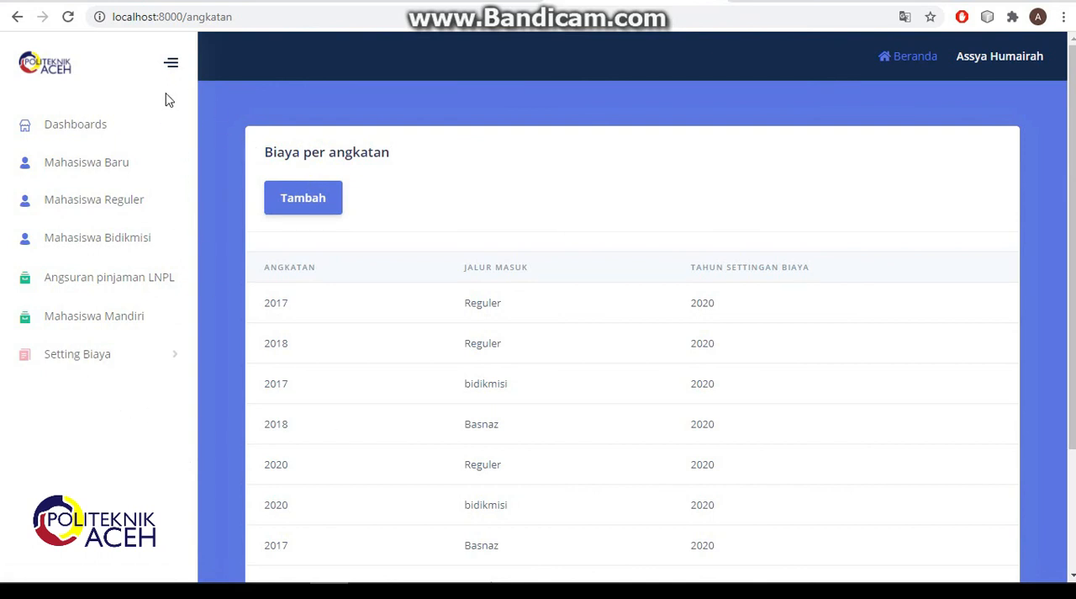
pyautogui.click(91, 131)
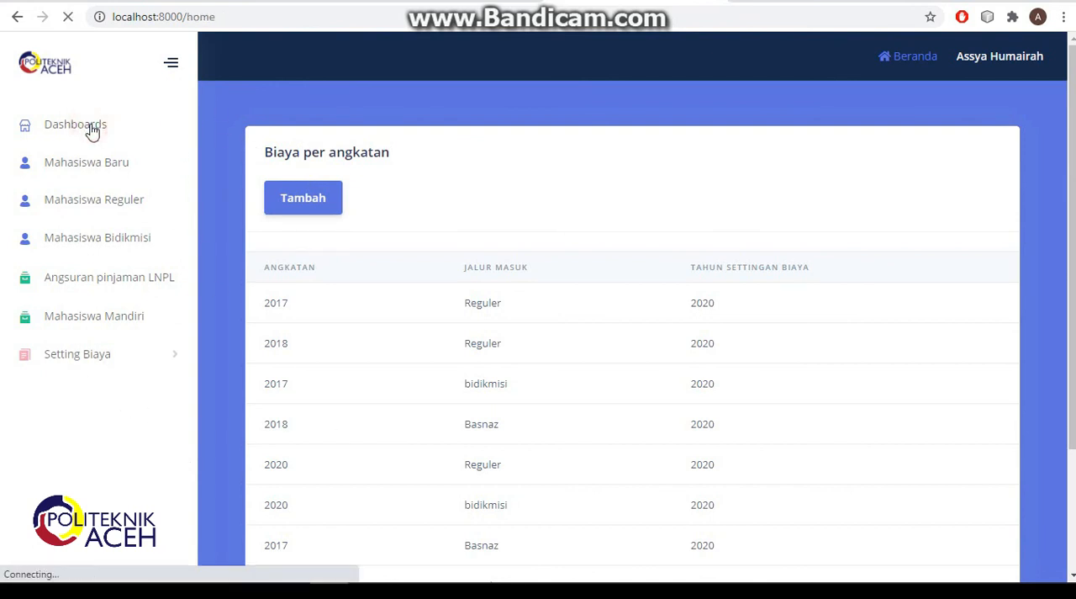